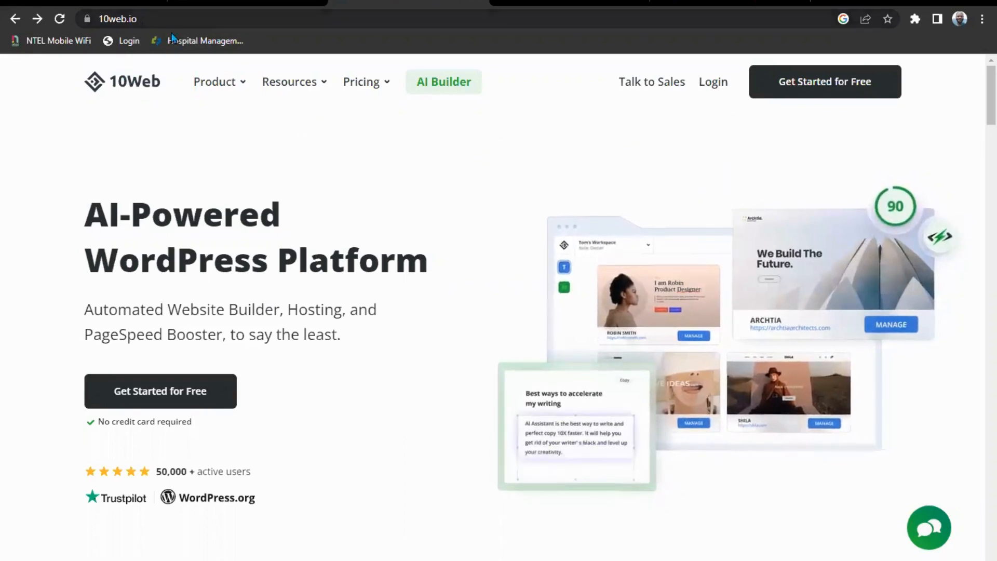
Look over the 10Web homepage's introduction and its list of products
key("ctrl+l")
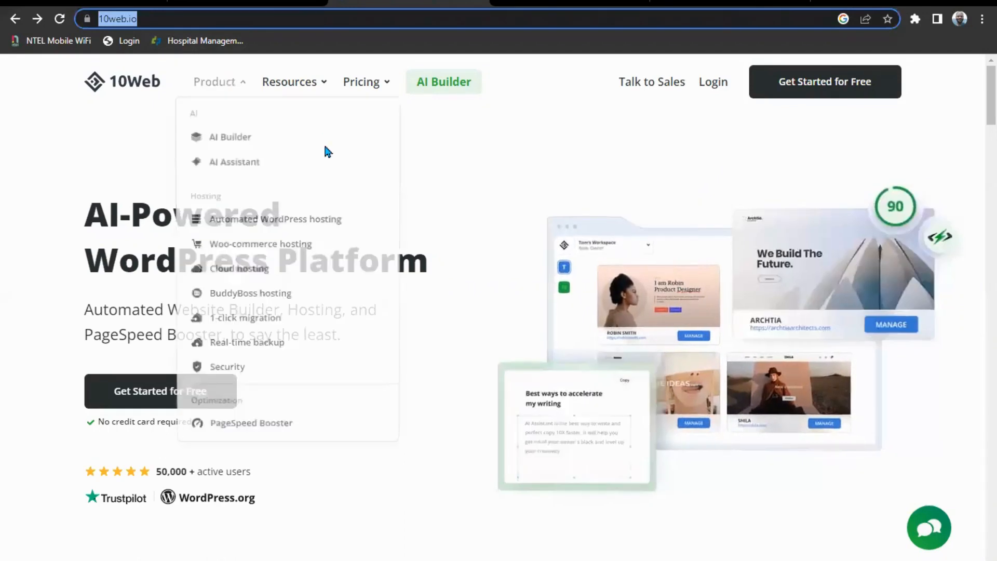
left_click(294, 142)
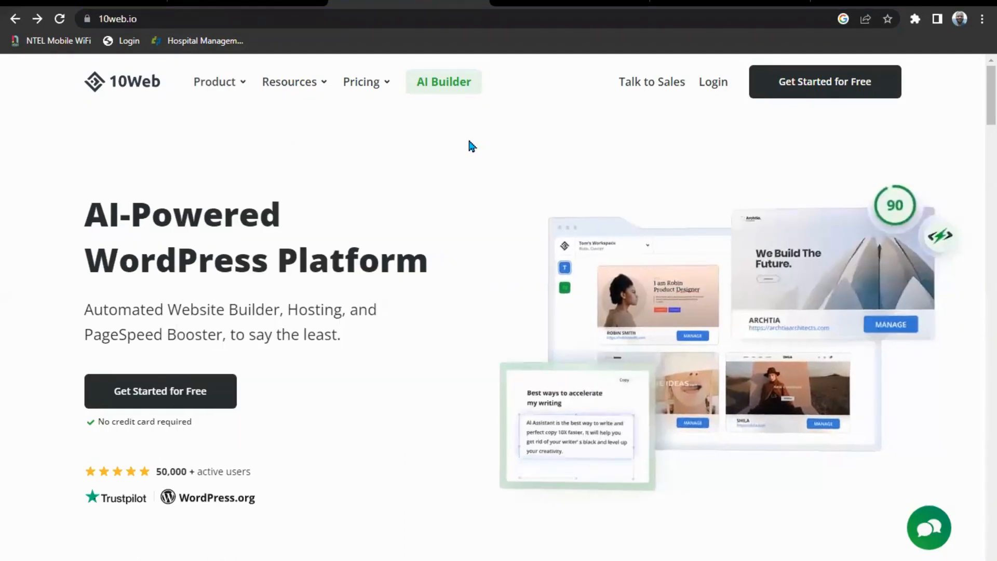
scroll(469, 147, "down", 5)
scroll(465, 145, "up", 5)
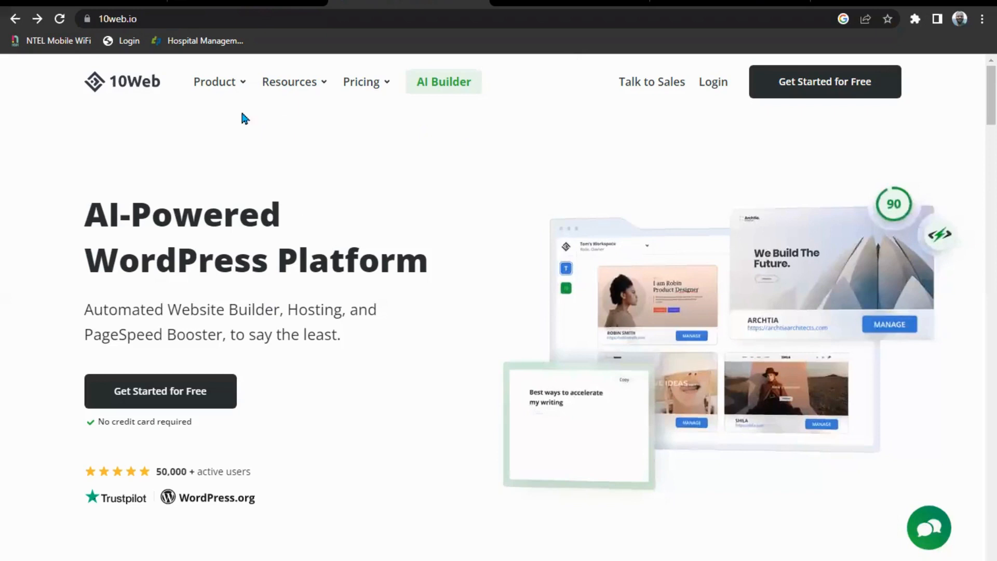
mouse_move(221, 92)
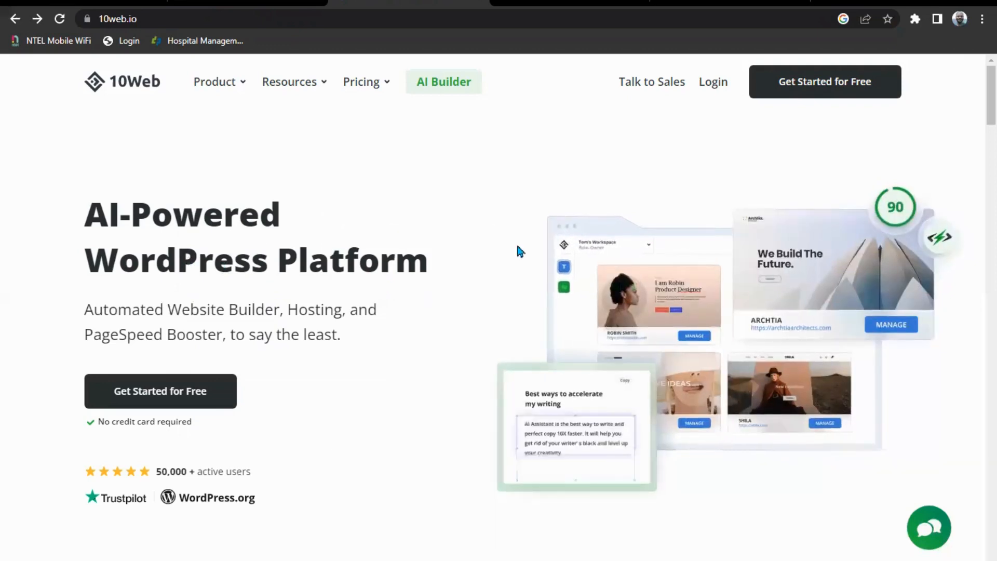
scroll(421, 260, "down", 2)
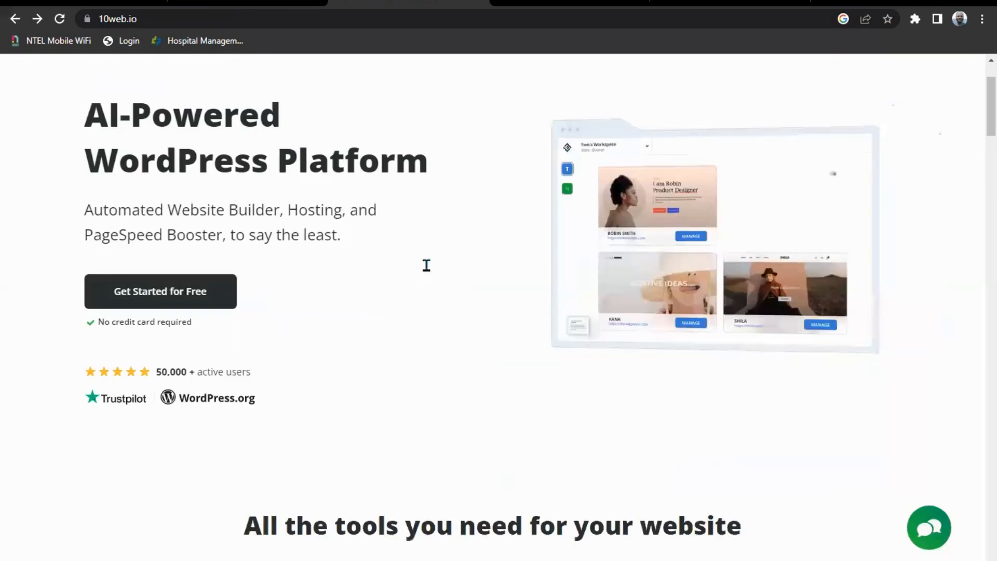
scroll(420, 266, "down", 1)
scroll(880, 273, "up", 3)
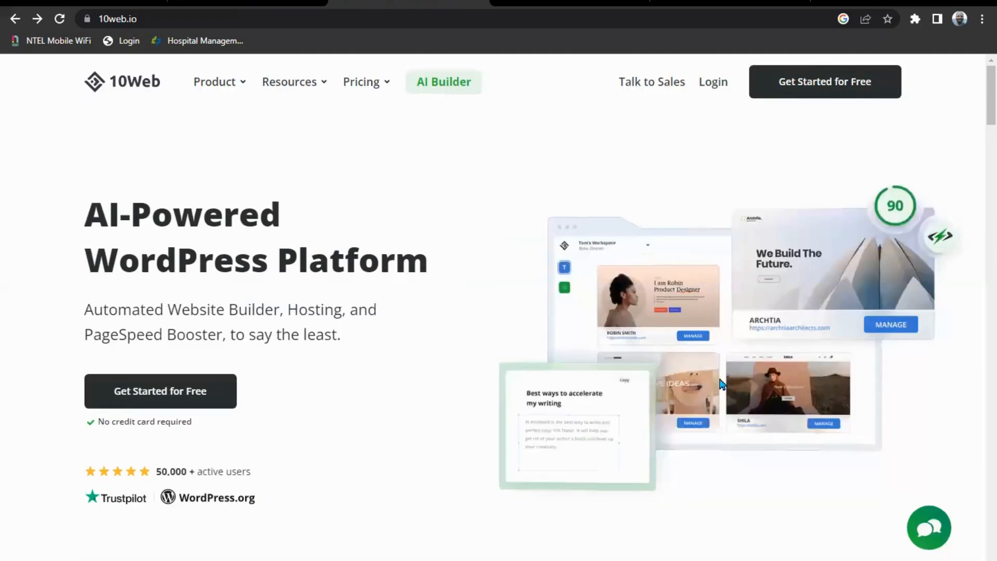
Examine the homepage sections on the website tools, AI website creation and the AI Assistant
scroll(520, 314, "down", 7)
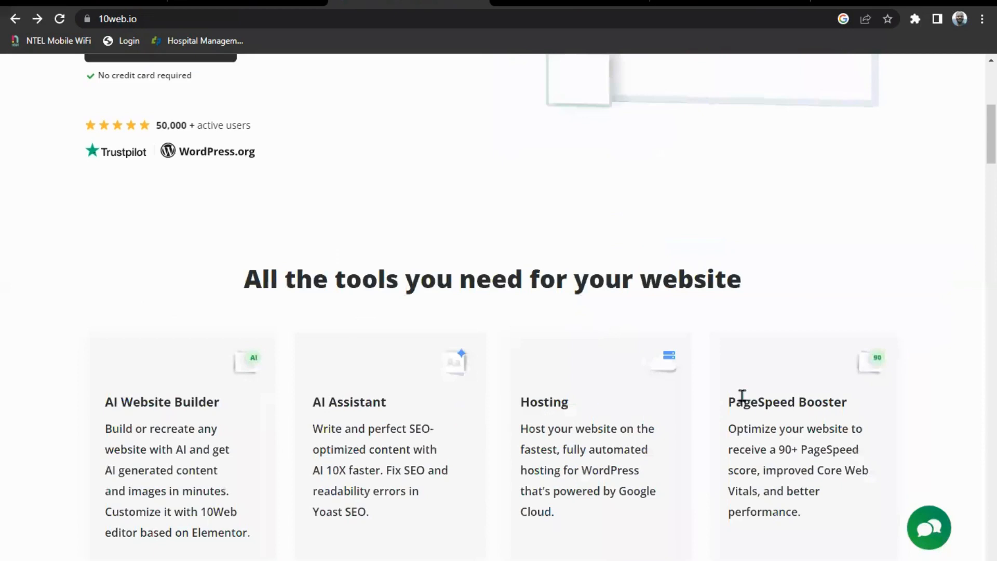
scroll(596, 372, "down", 7)
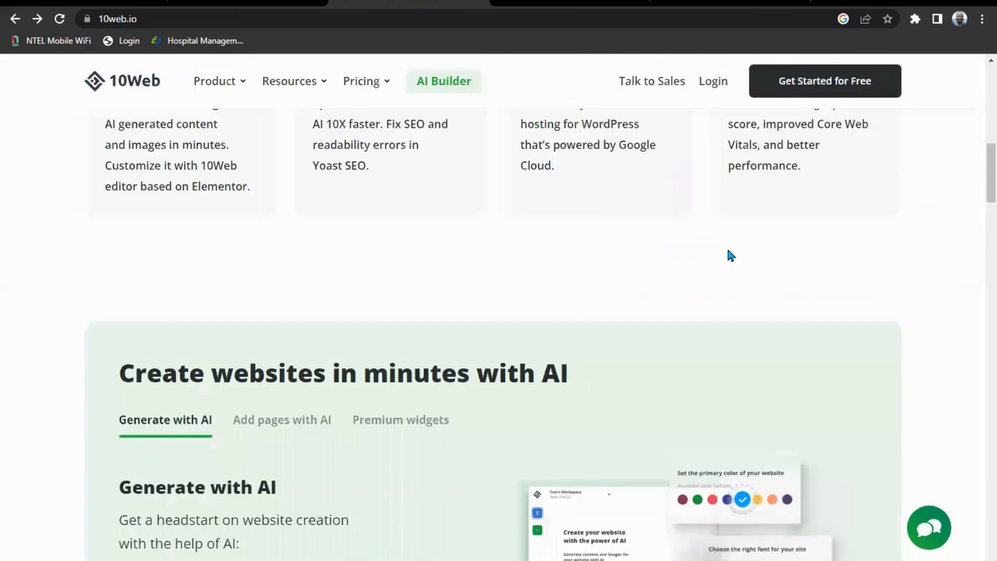
scroll(727, 256, "up", 1)
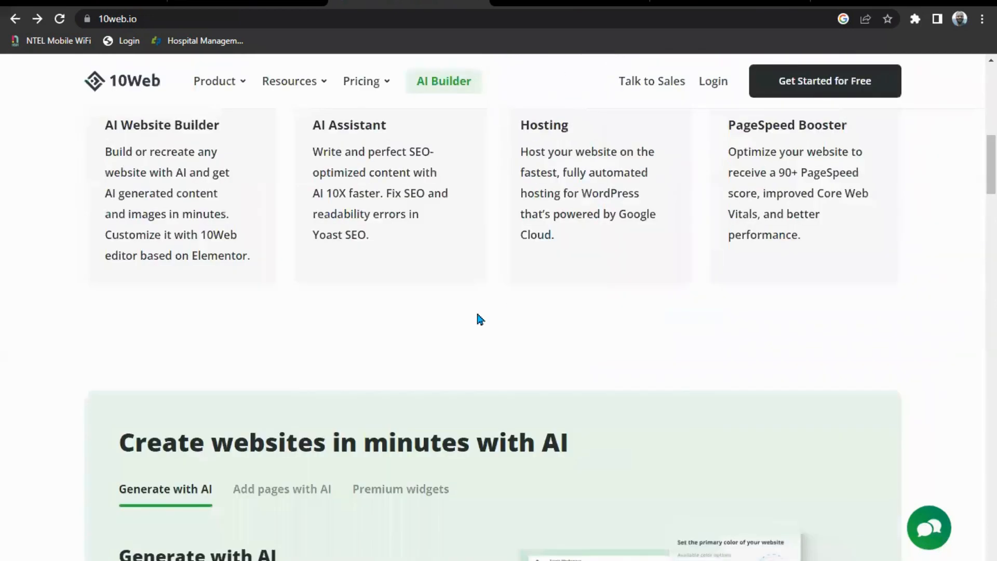
scroll(519, 330, "down", 1)
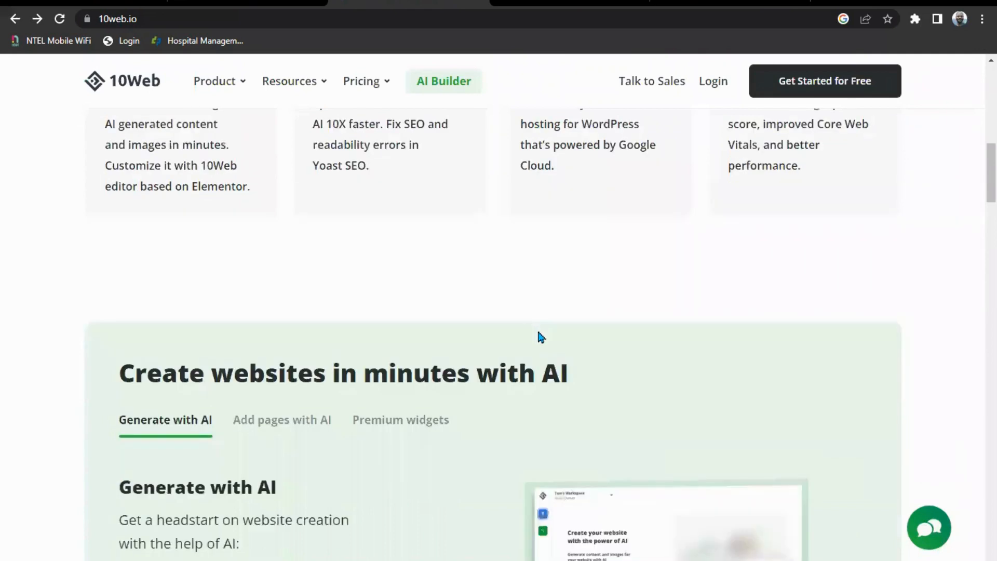
scroll(538, 333, "down", 4)
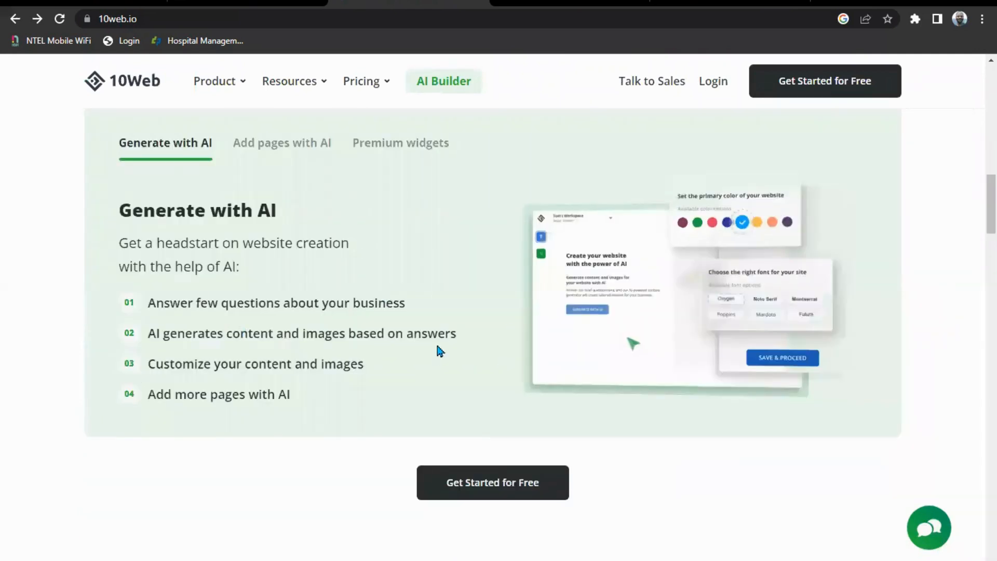
scroll(436, 346, "down", 9)
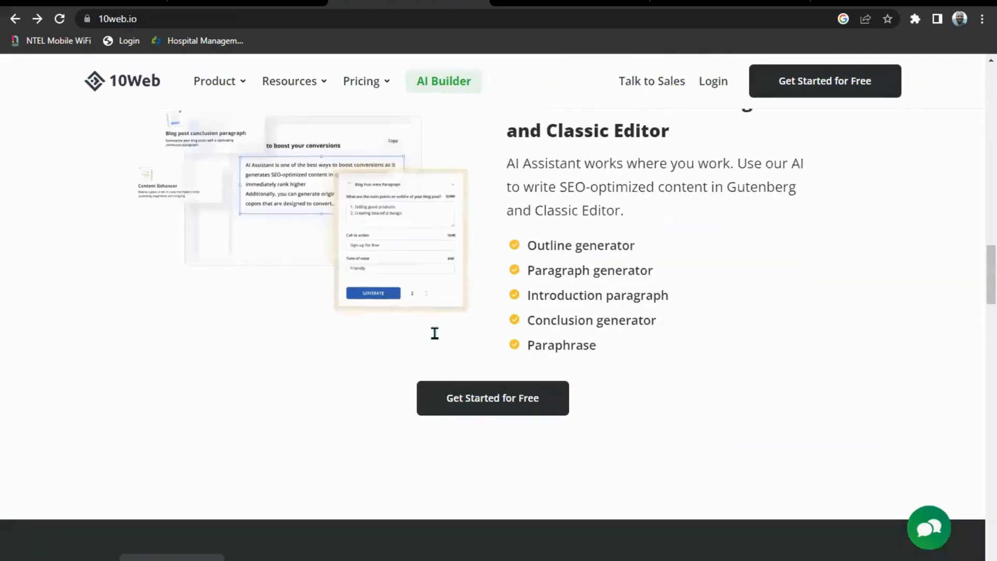
scroll(434, 334, "up", 12)
scroll(713, 146, "up", 5)
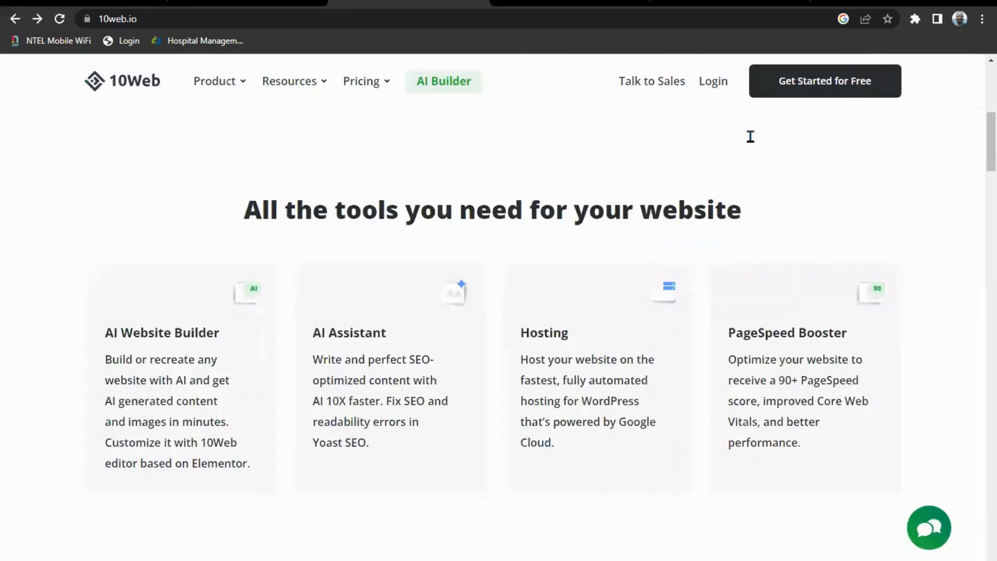
scroll(670, 125, "up", 2)
scroll(415, 161, "up", 3)
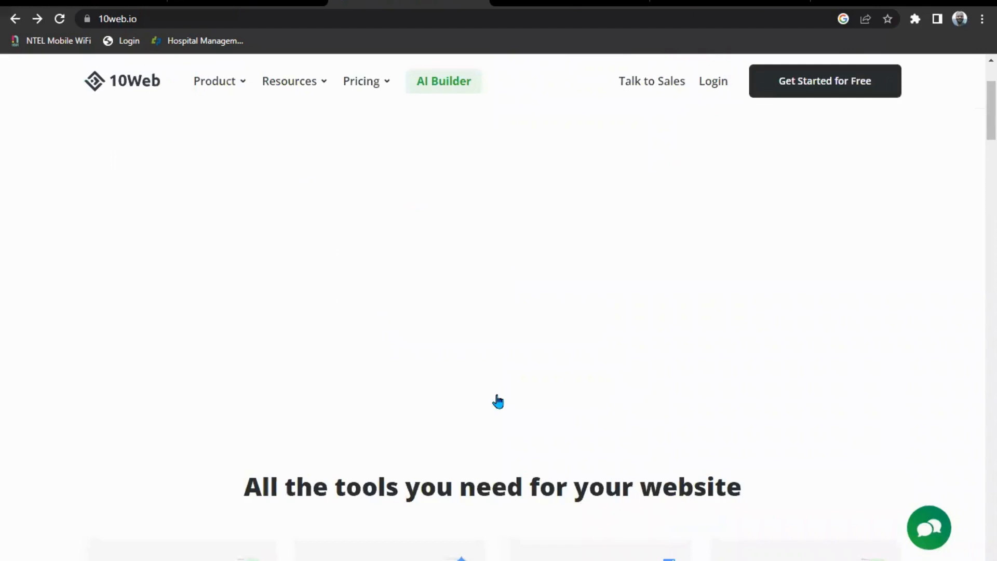
left_click(498, 402)
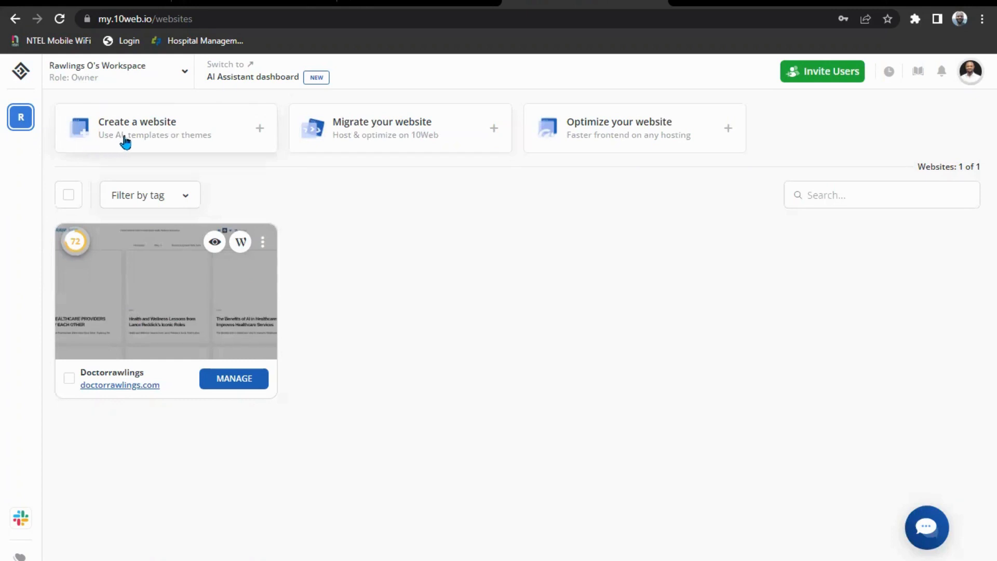
Create a WordPress site titled Babs Blog in the London data center with subdomain babsblog and a generated admin password
left_click(154, 128)
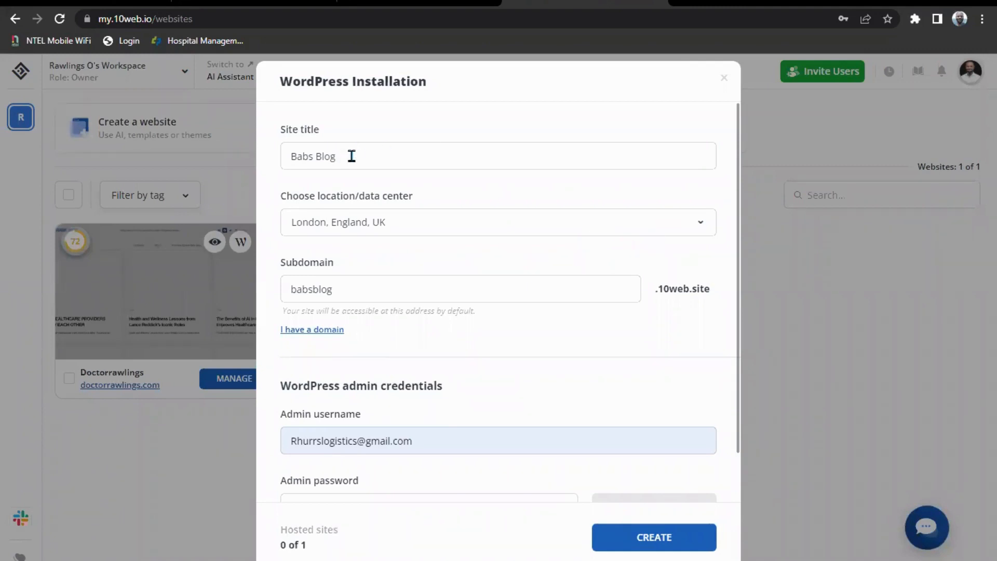
left_click(397, 151)
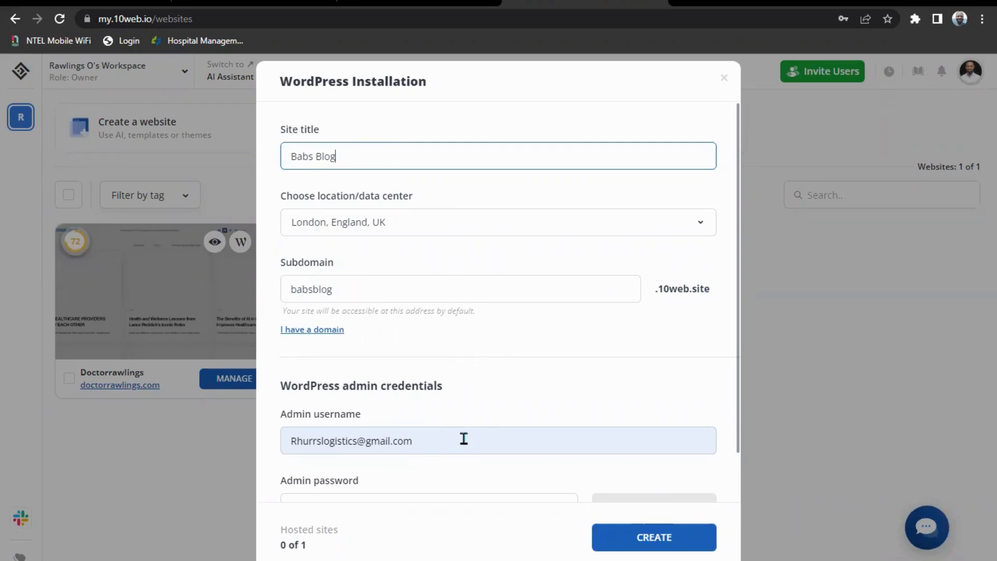
scroll(704, 356, "down", 1)
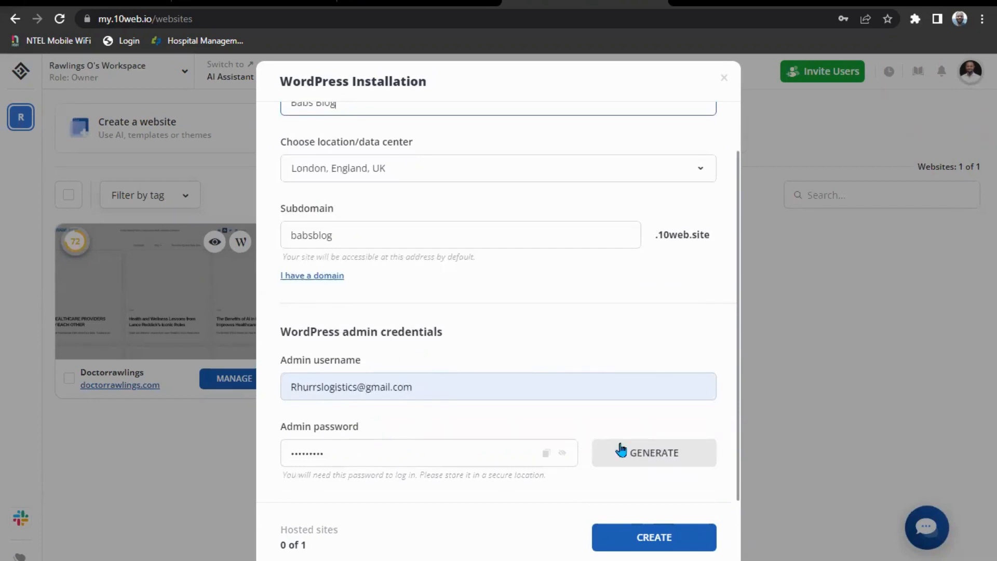
left_click(667, 539)
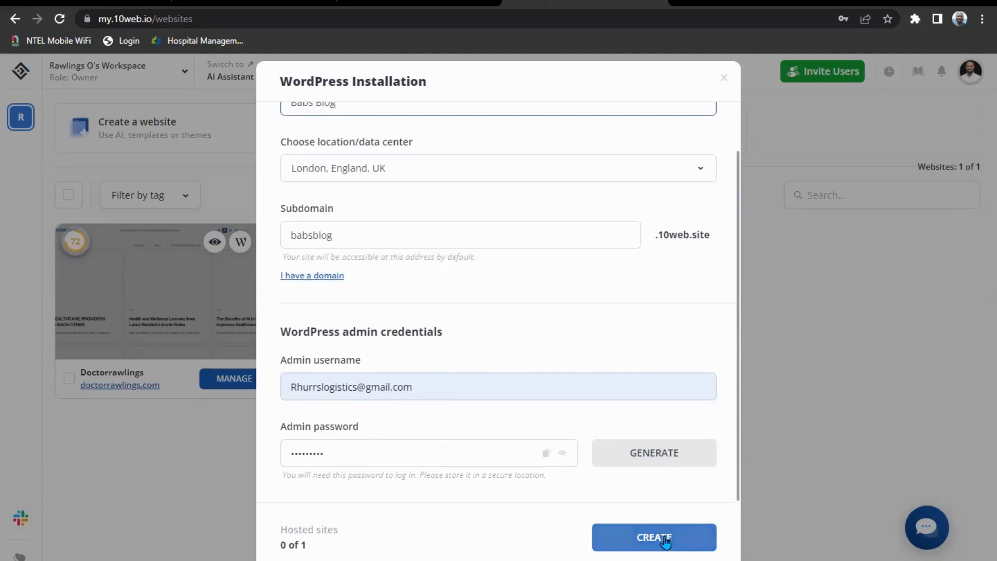
left_click(661, 455)
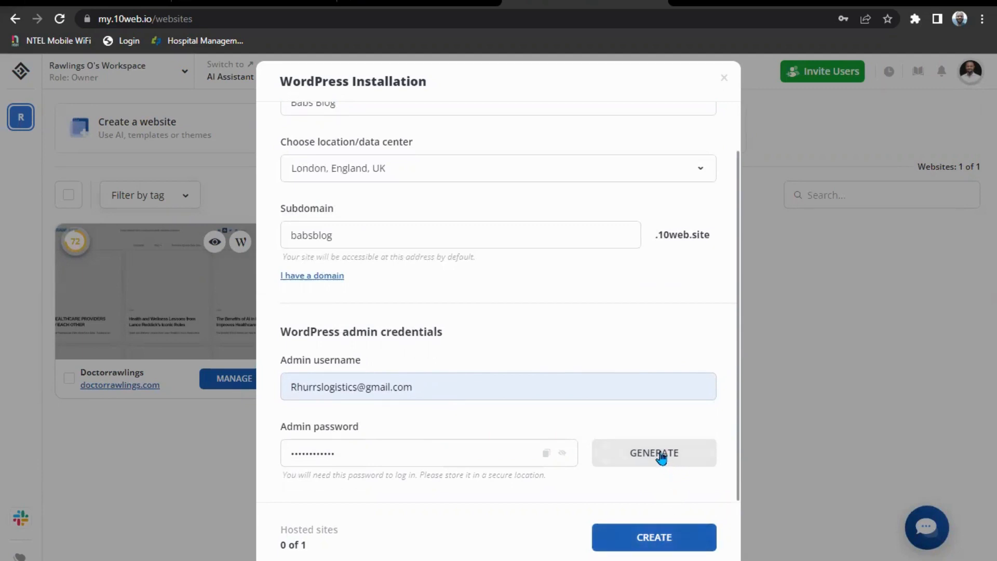
left_click(659, 537)
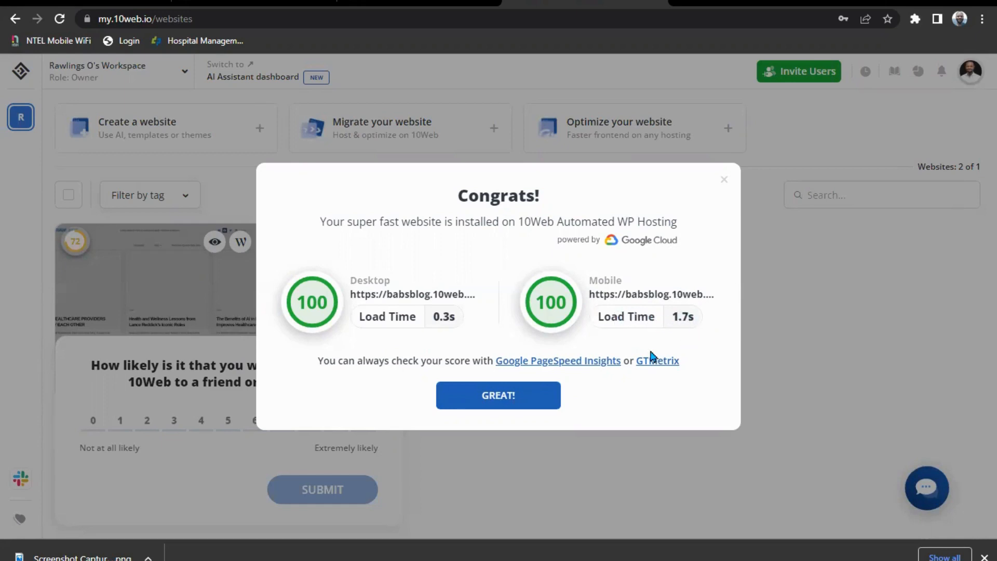
Dismiss the installation summary, Cloudflare promotion and recommendation survey pop-ups
left_click(500, 398)
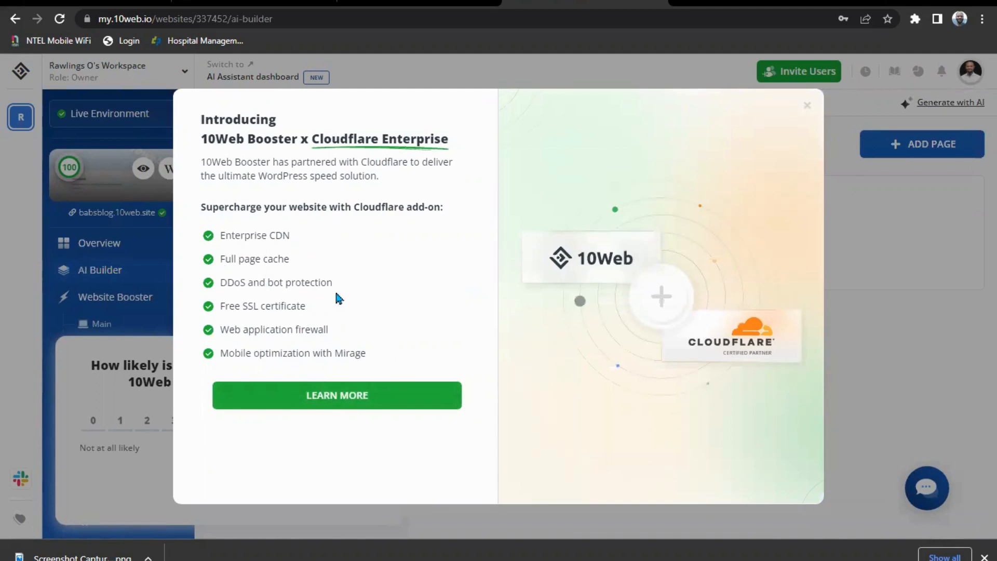
left_click(808, 107)
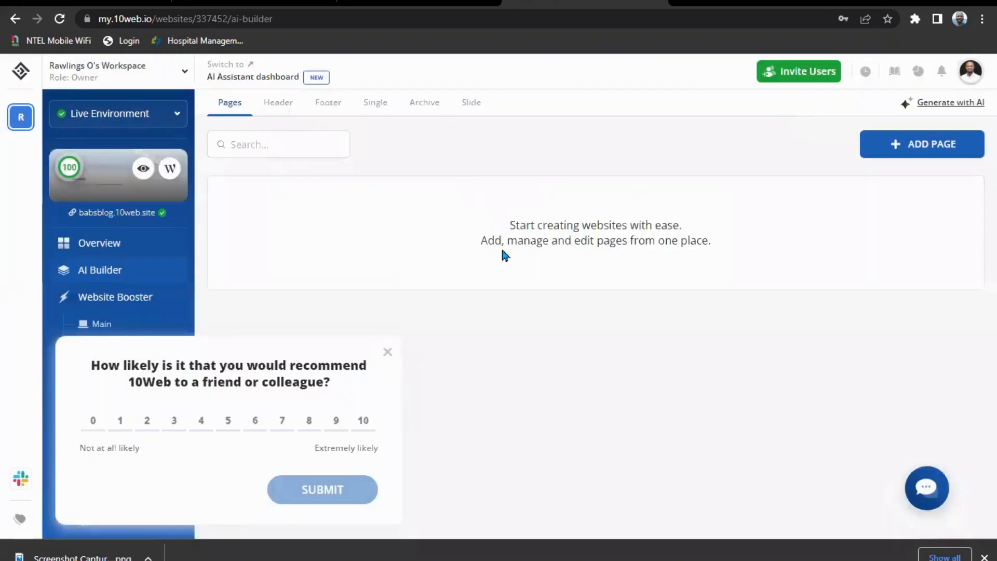
left_click(388, 351)
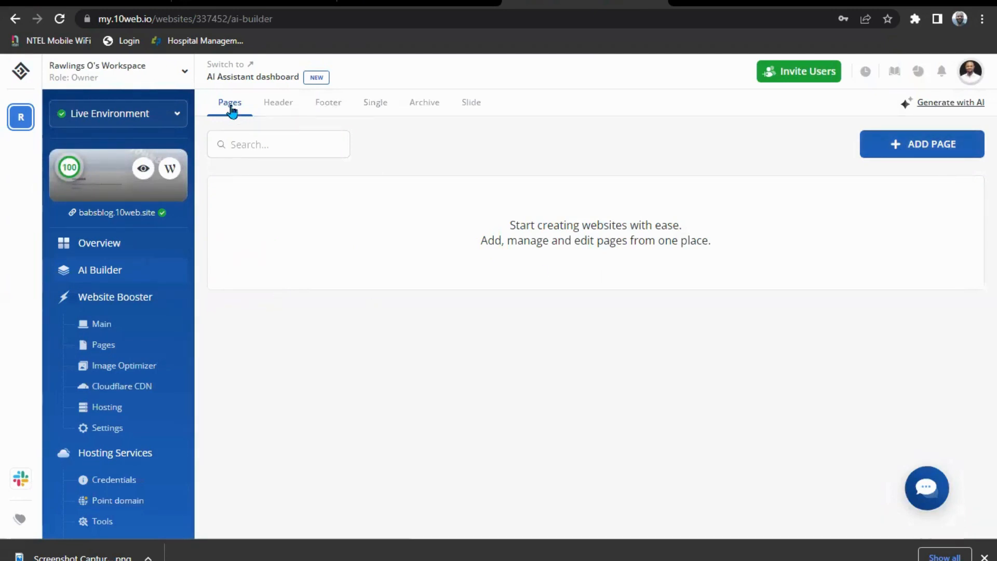
Look through the AI Builder's Header, Footer, Single, Archive and Slide sections and return to Pages
left_click(274, 104)
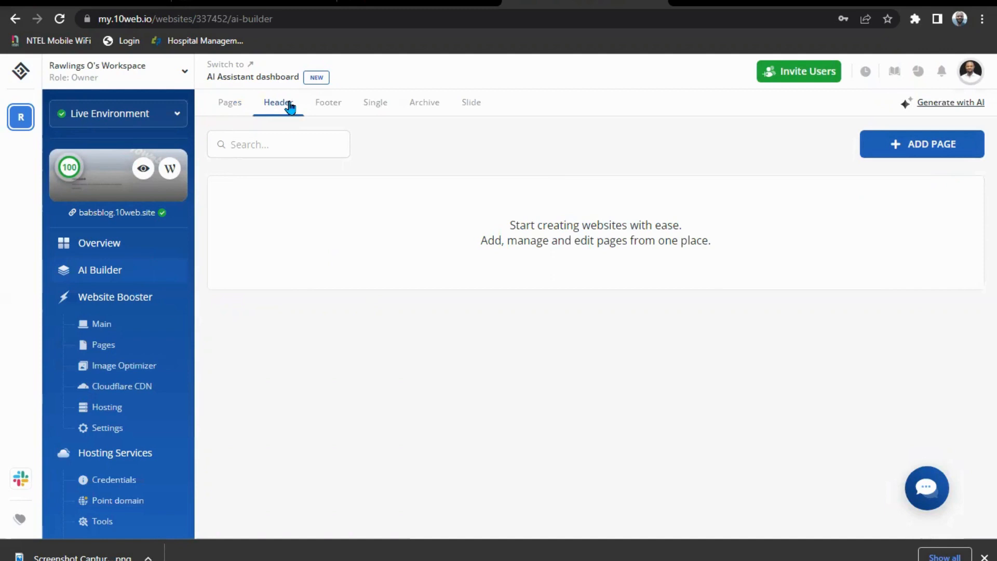
left_click(323, 104)
left_click(374, 103)
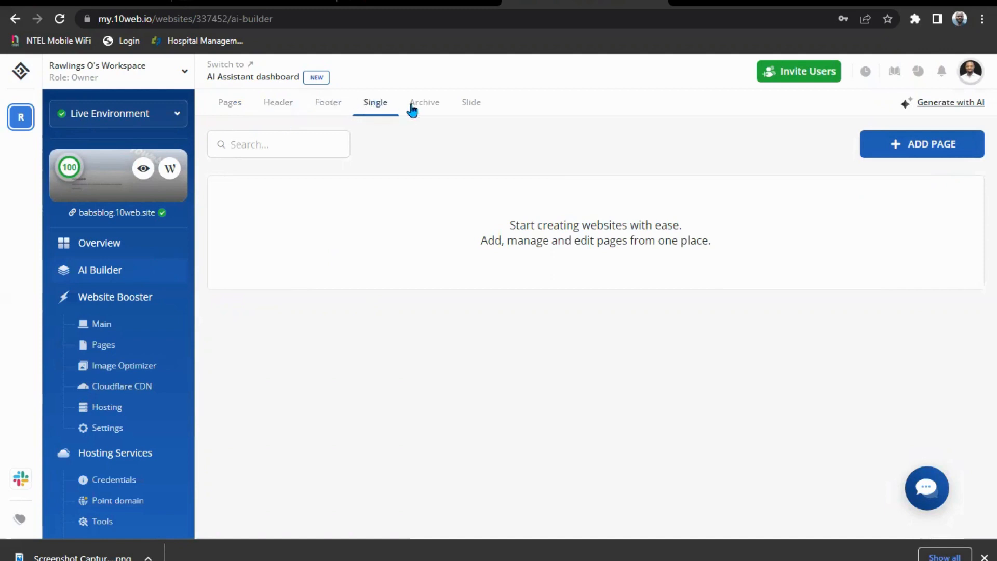
left_click(412, 105)
left_click(470, 103)
left_click(232, 107)
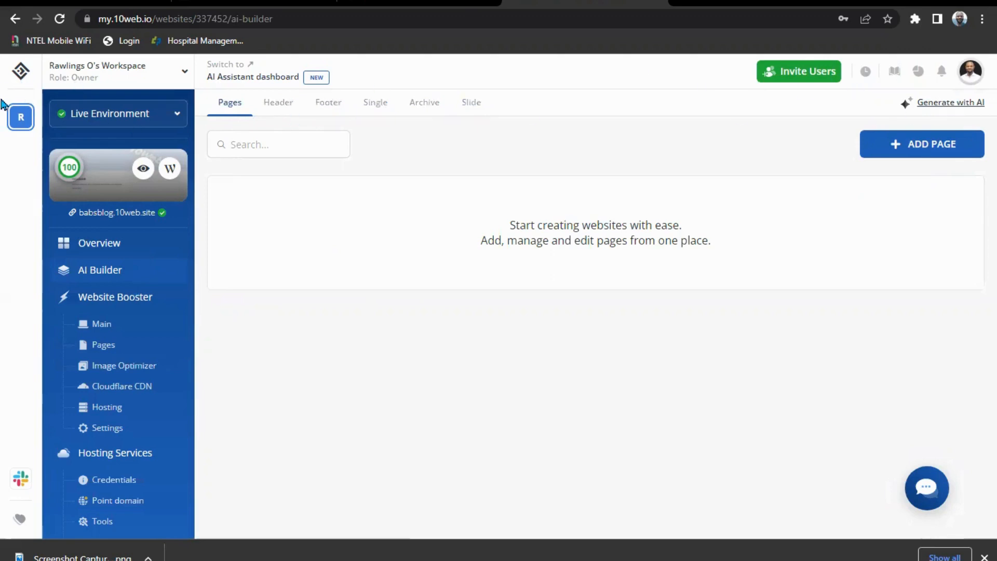
Check Babs Blog's PageSpeed score from the workspace's website list and review the site's management overview
left_click(24, 119)
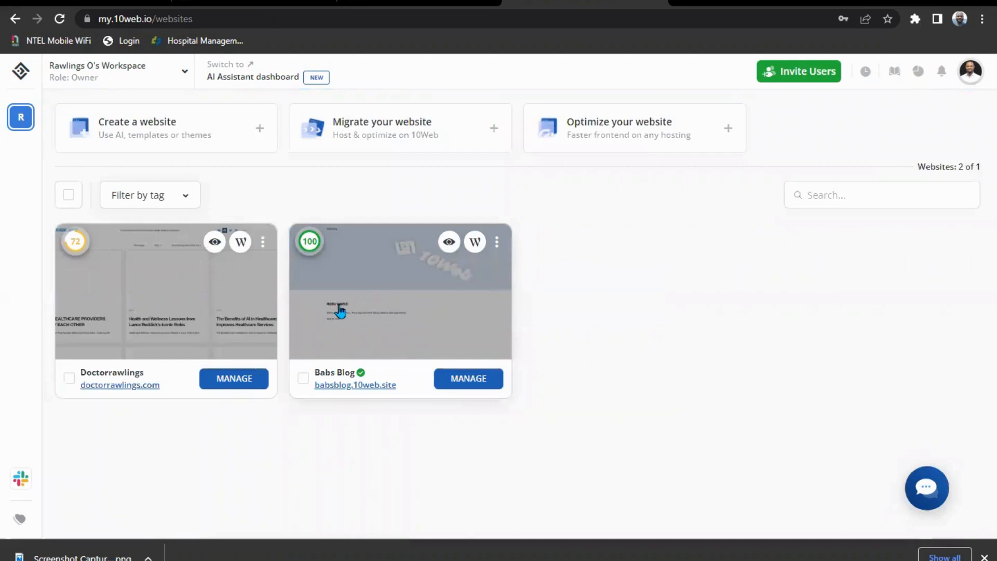
mouse_move(311, 248)
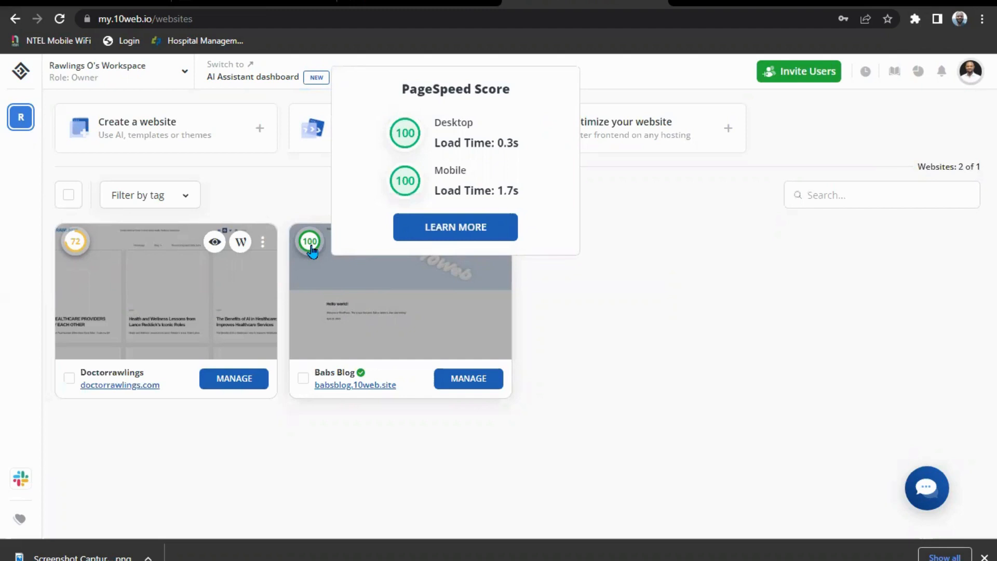
left_click(473, 381)
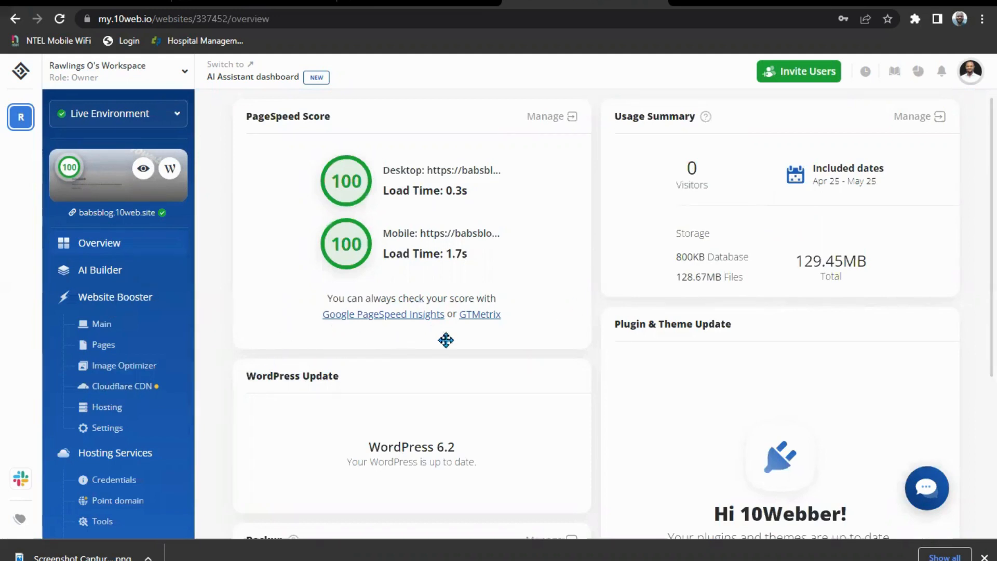
scroll(468, 360, "down", 4)
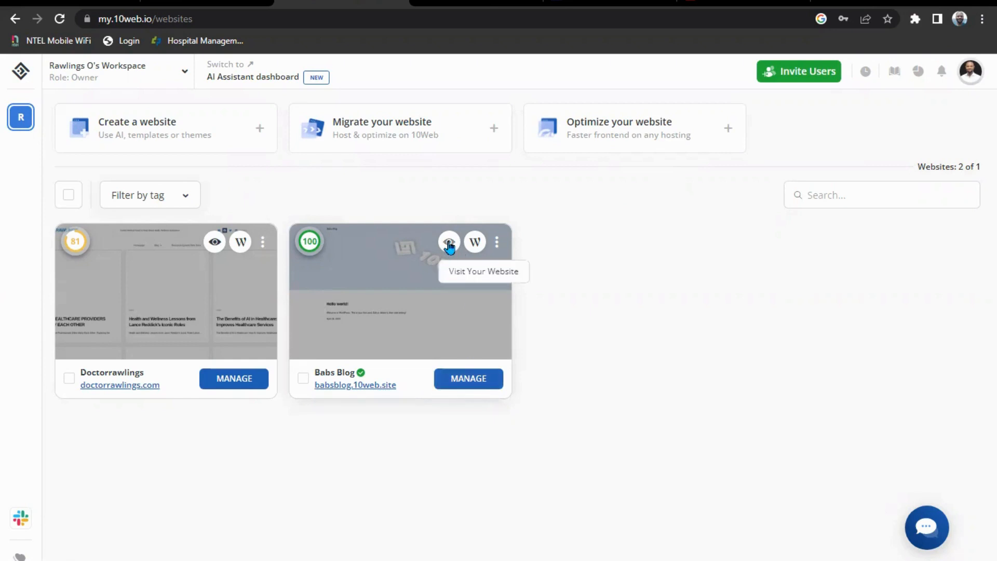
Visit the live Babs Blog website and show its additional site options in the workspace's website list
left_click(450, 244)
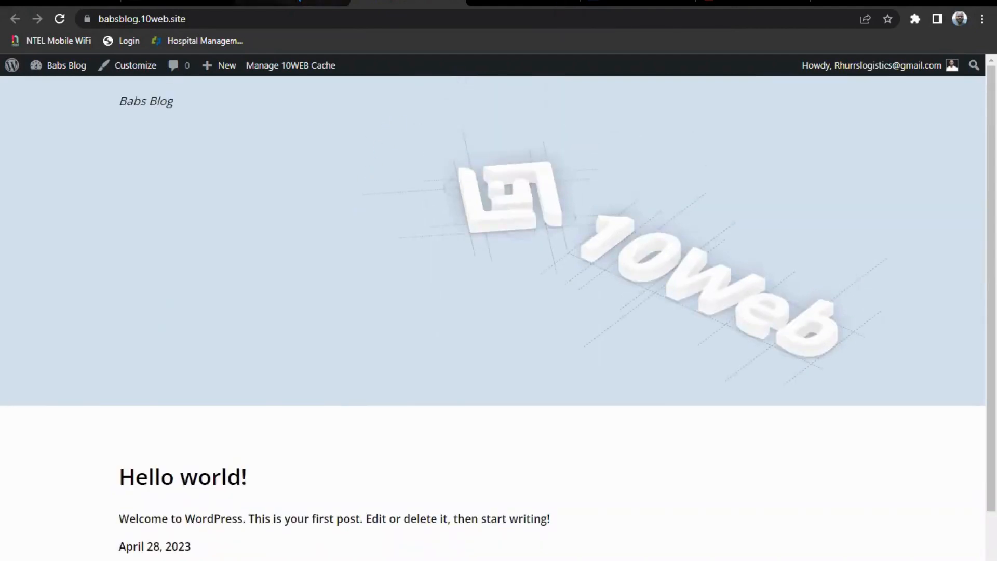
left_click(323, 3)
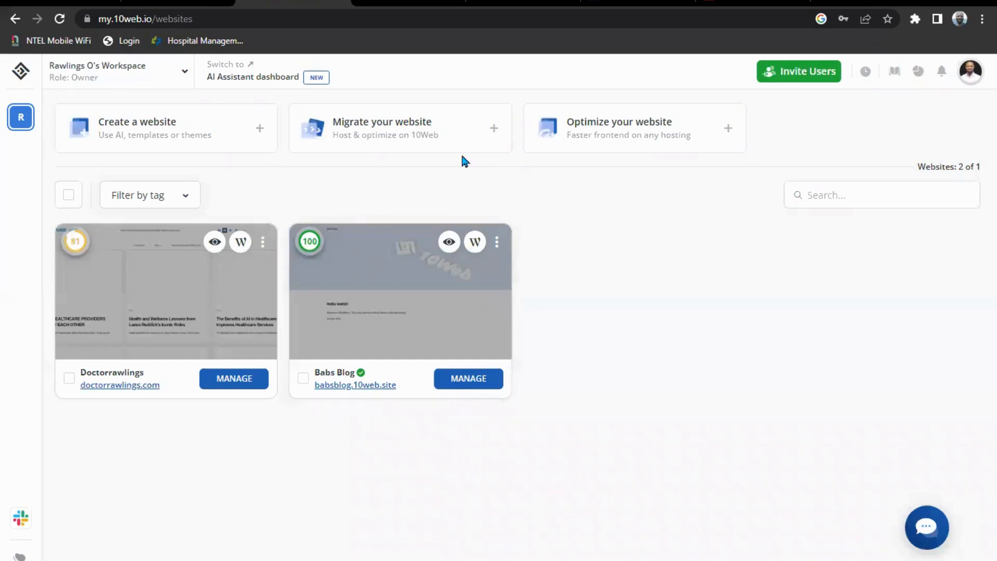
left_click(455, 2)
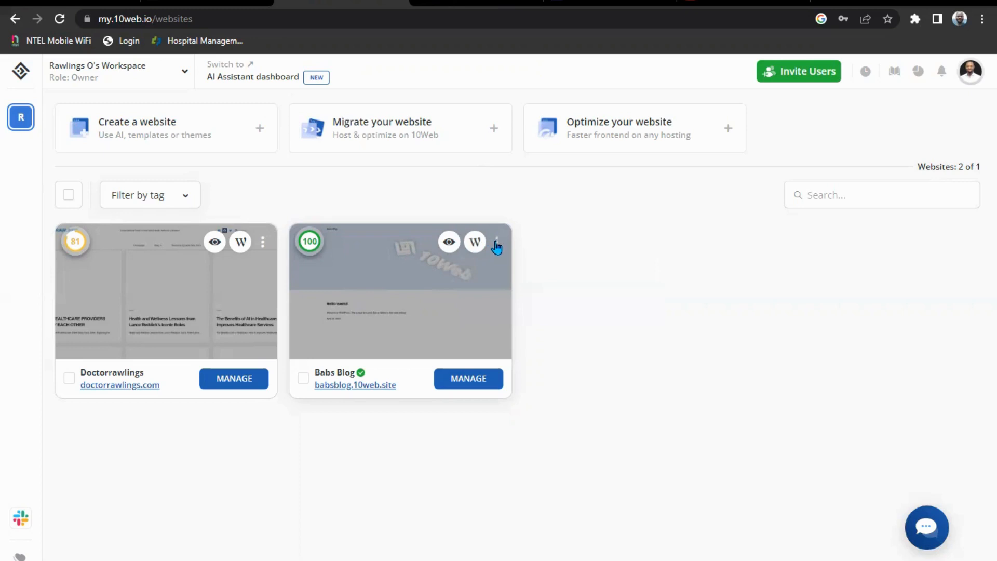
left_click(497, 245)
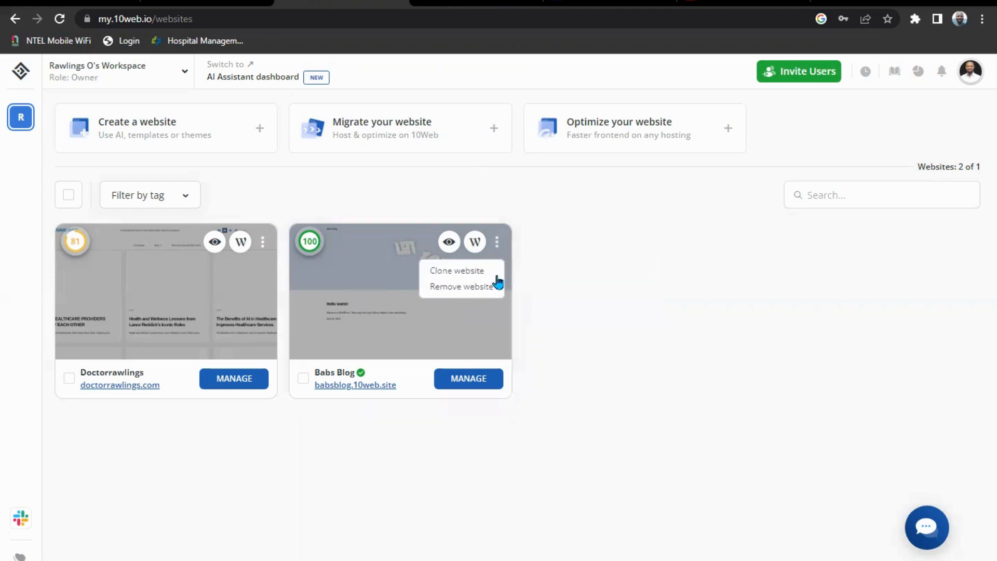
Enter Babs Blog's WordPress administration, view the live Hello world! post and return to the list of posts
left_click(343, 274)
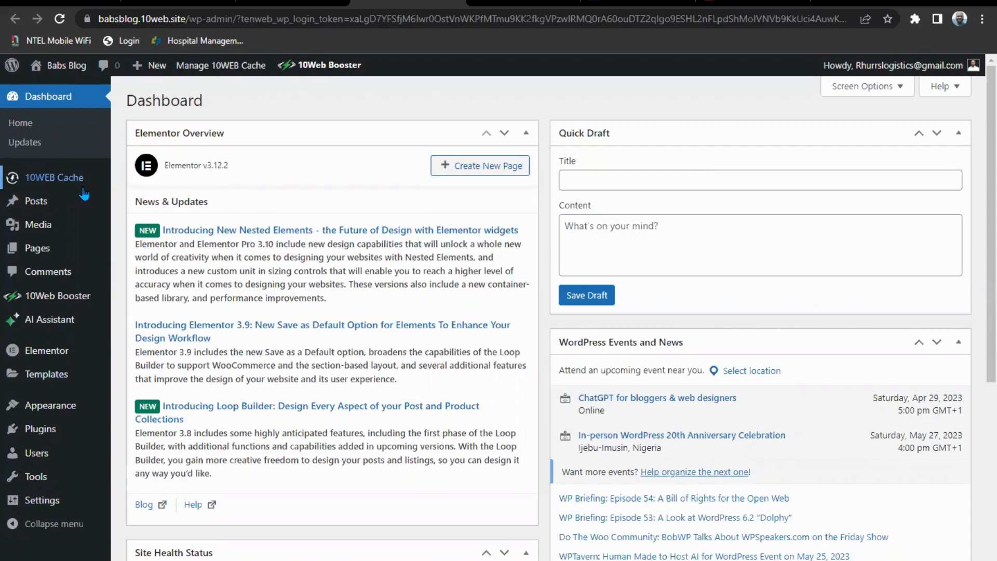
mouse_move(36, 208)
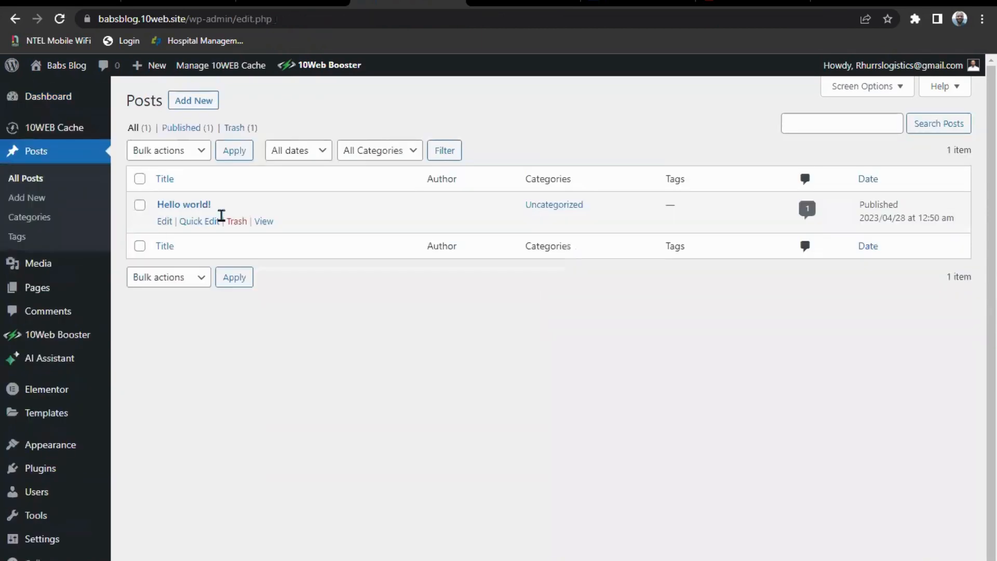
left_click(264, 222)
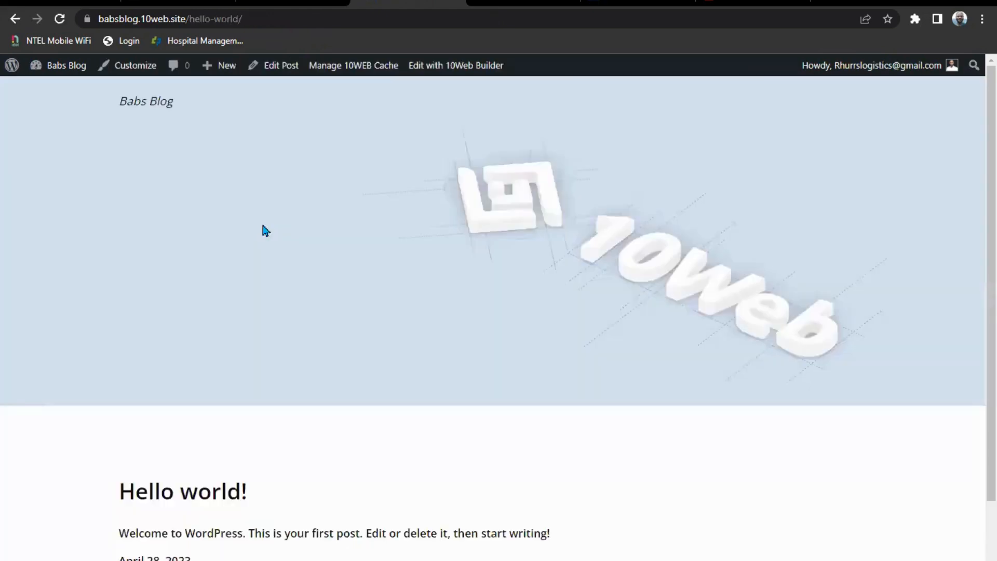
scroll(398, 397, "down", 2)
scroll(397, 403, "up", 2)
left_click(15, 20)
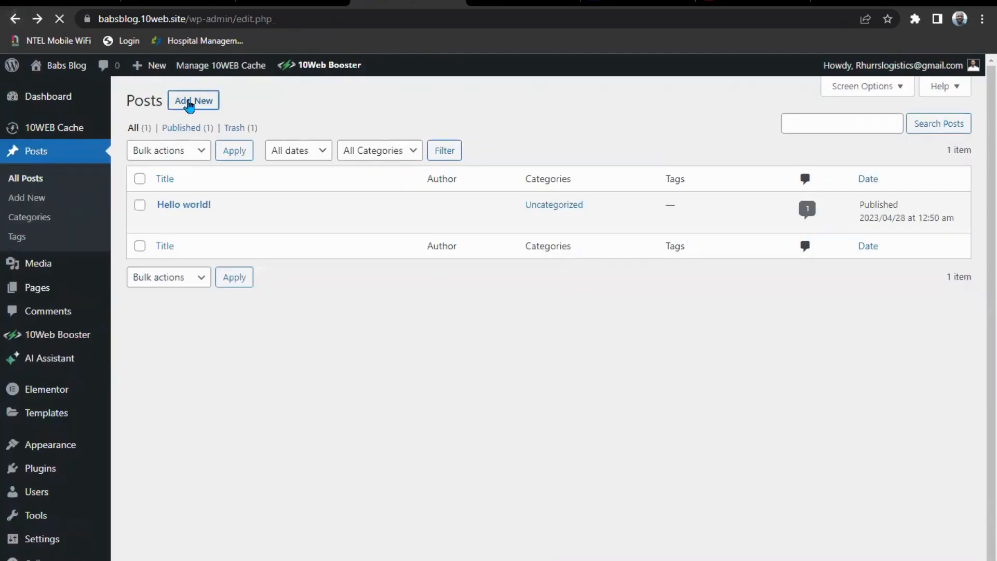
Create a new post titled "biology" and fill its body with the highlighted introduction copied from Britannica's biology article
left_click(189, 103)
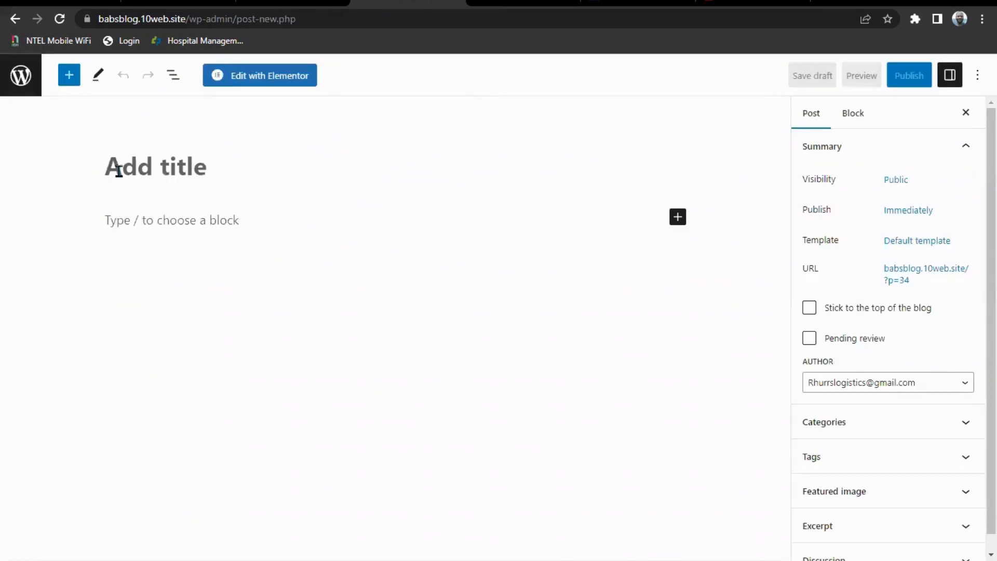
type("biology")
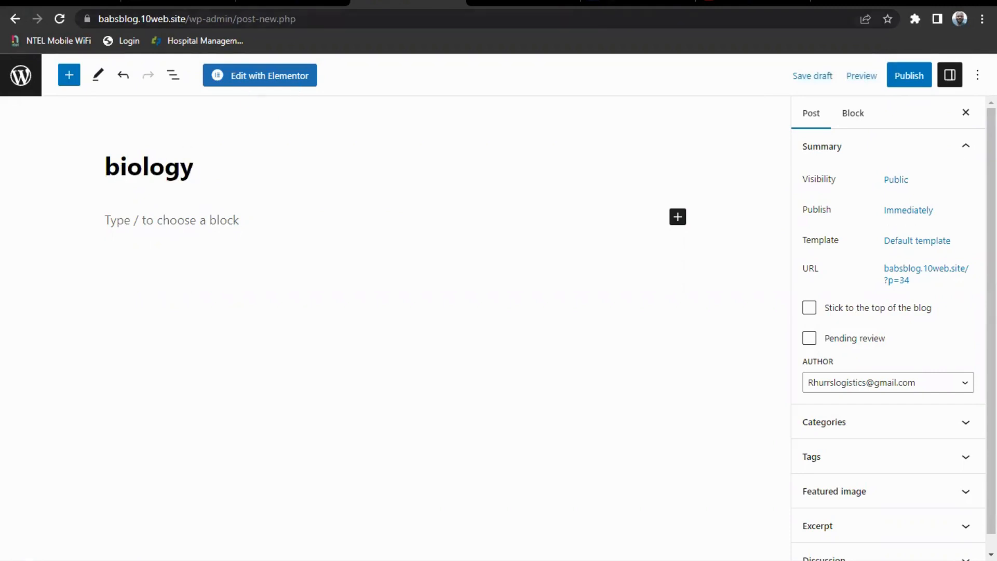
left_click(612, 4)
right_click(359, 460)
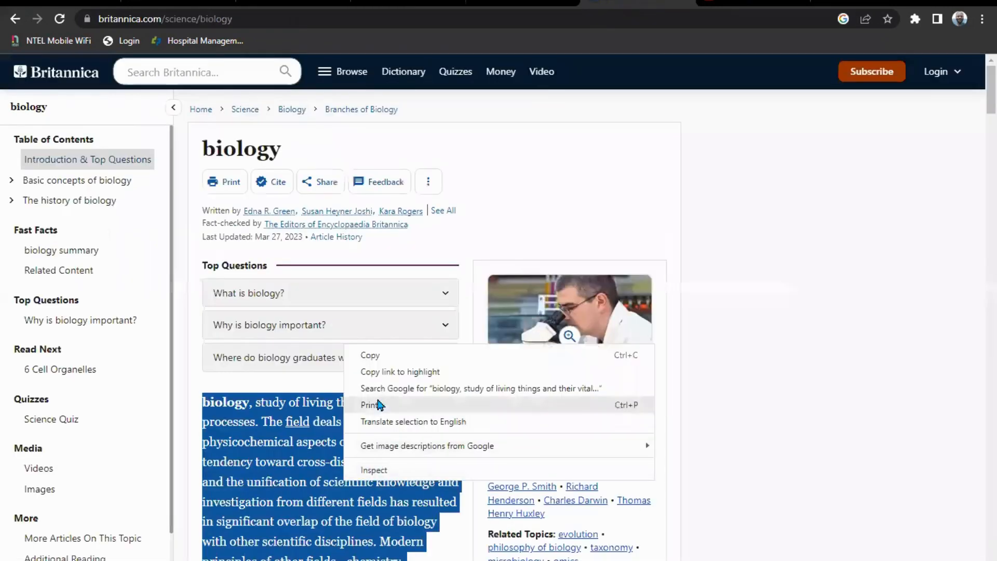
left_click(375, 352)
left_click(408, 3)
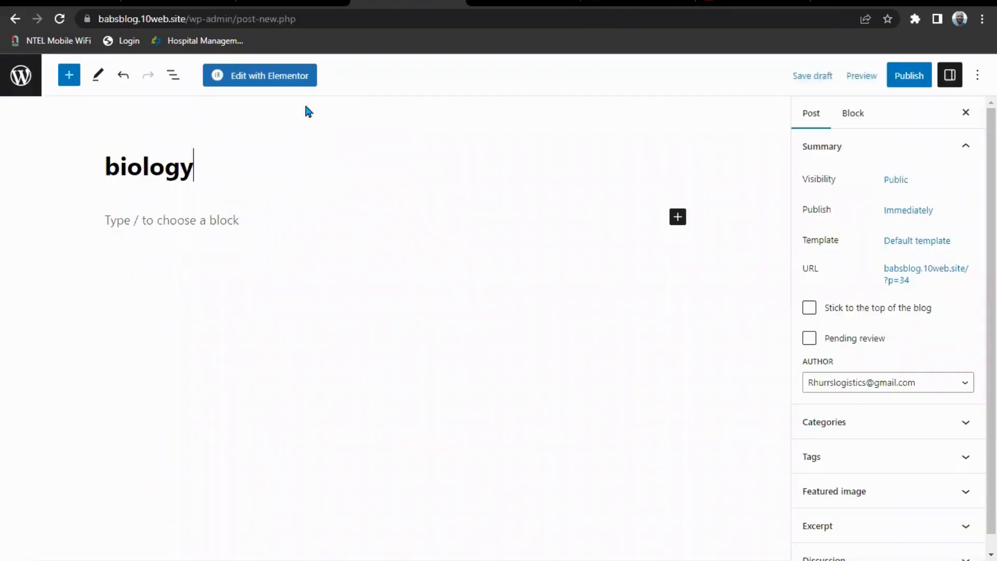
left_click(115, 223)
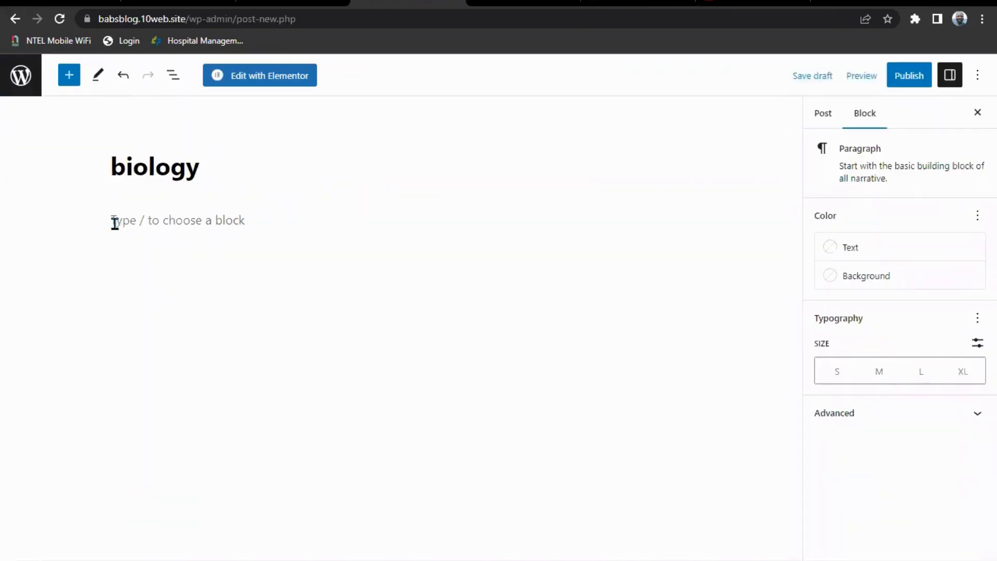
key("ctrl+v")
scroll(332, 234, "up", 15)
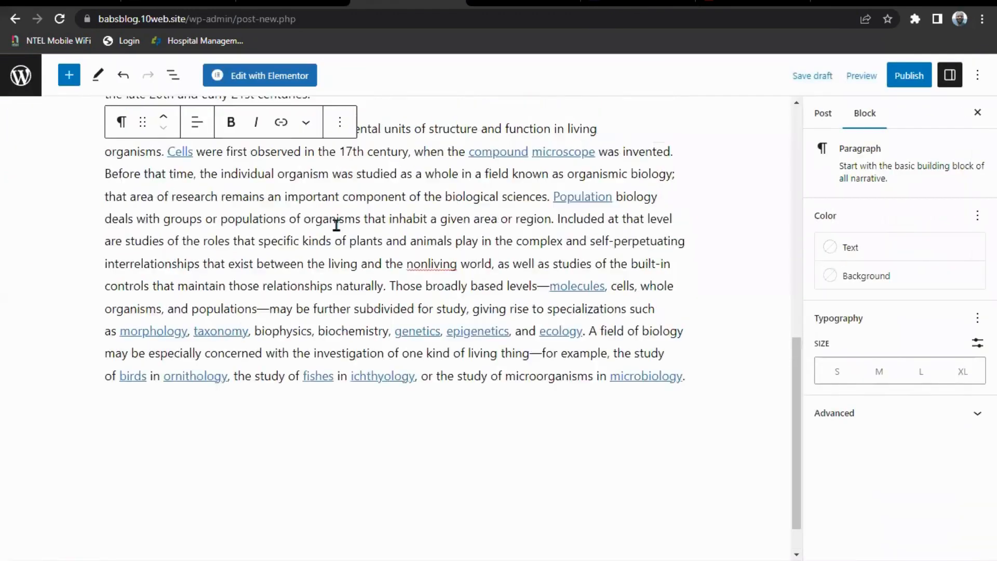
scroll(286, 261, "up", 2)
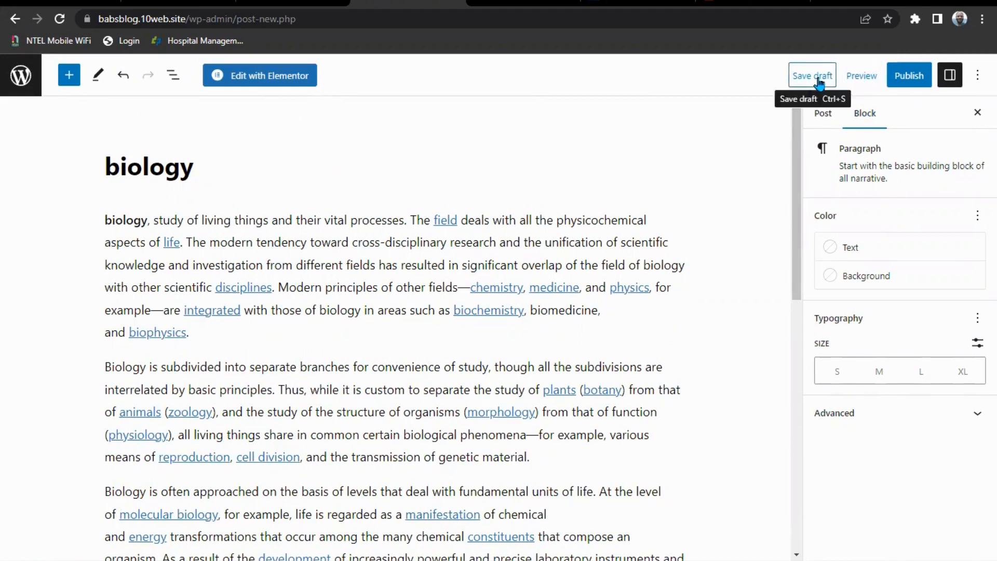
Publish the biology post and view it from header to end on the live site
left_click(904, 77)
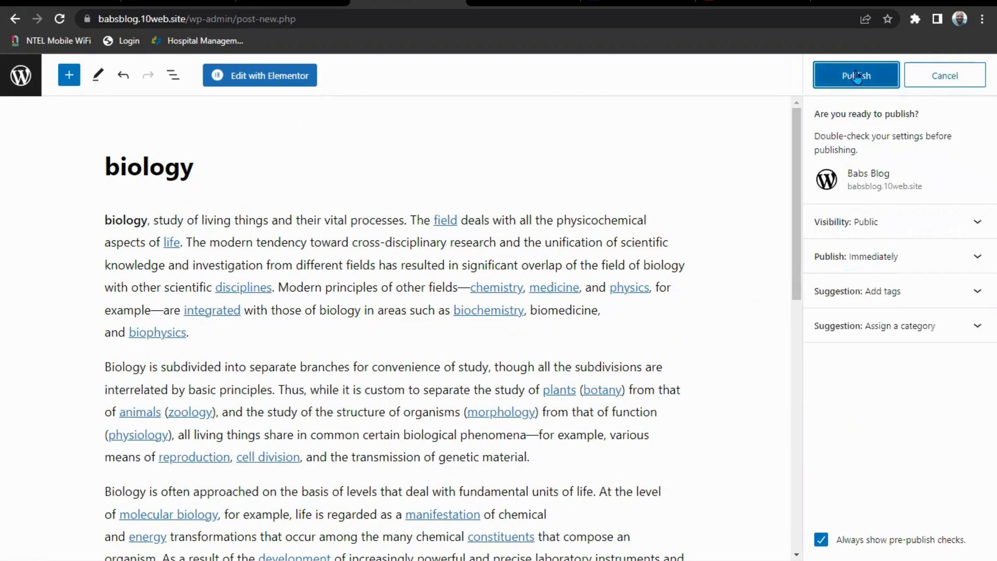
left_click(852, 76)
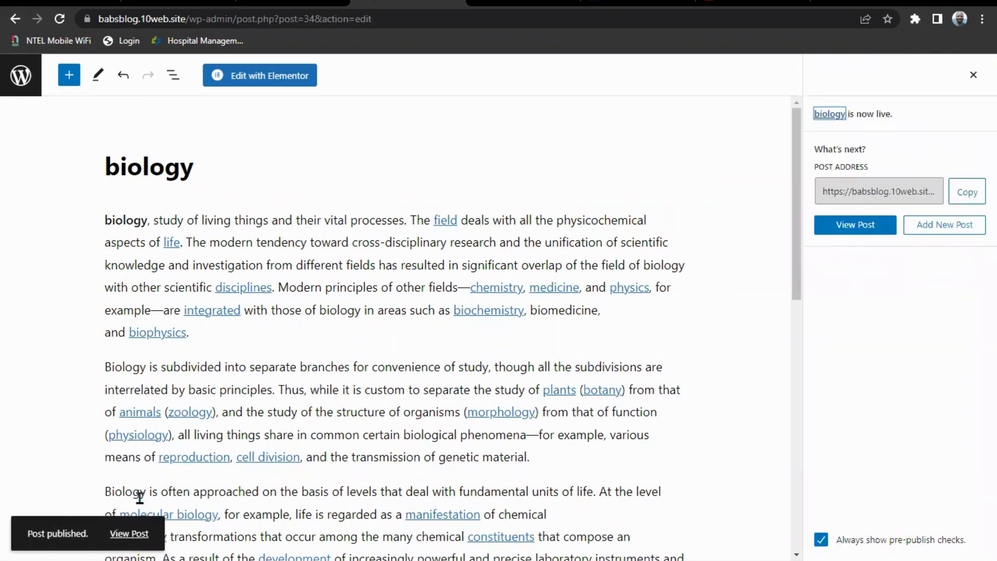
left_click(134, 534)
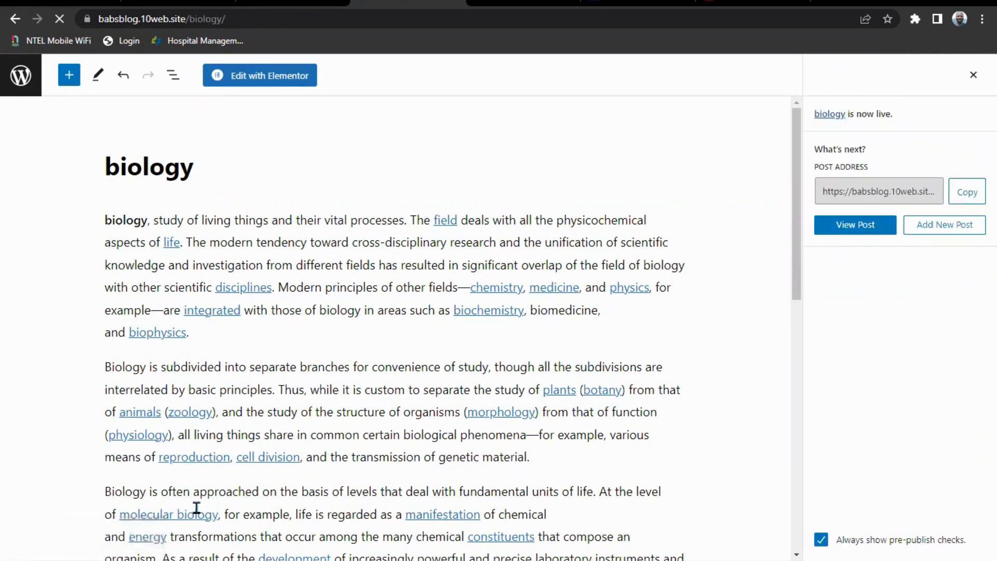
scroll(369, 399, "down", 6)
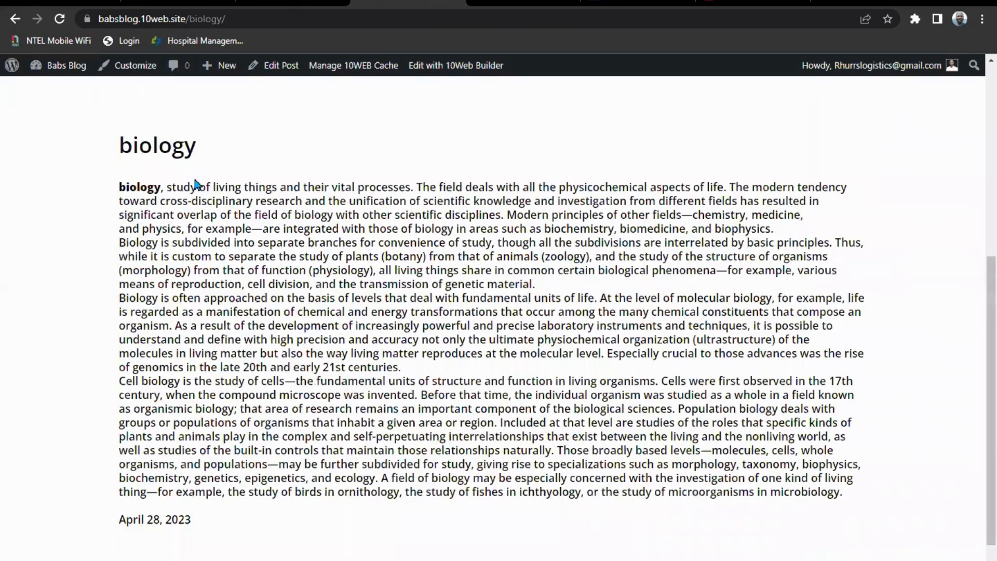
scroll(178, 285, "up", 6)
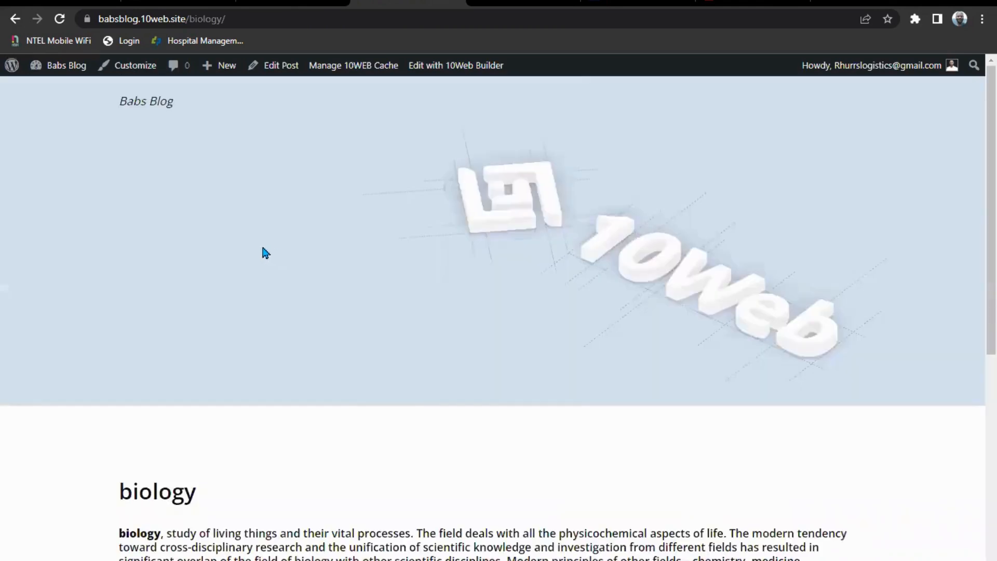
scroll(224, 289, "down", 7)
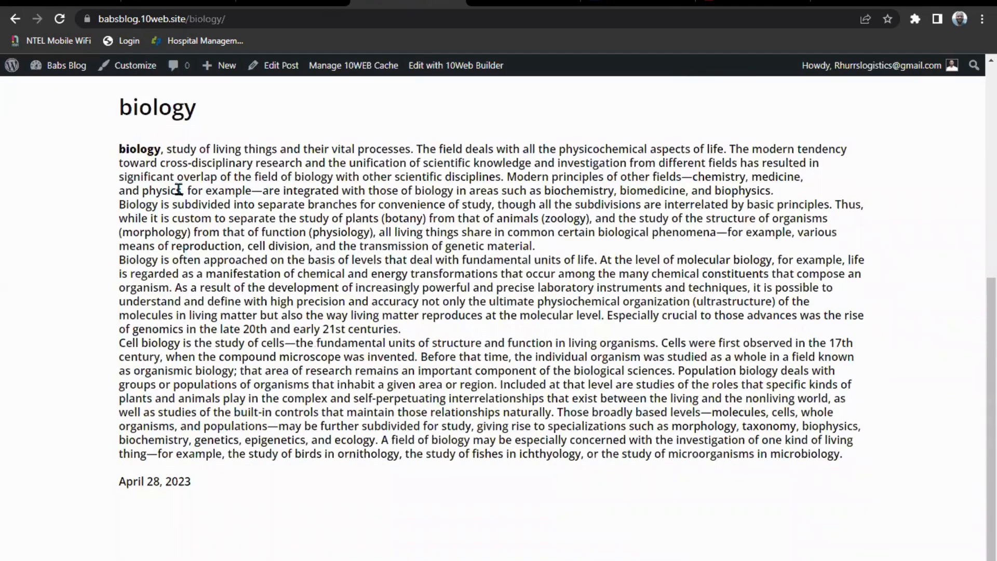
scroll(189, 192, "up", 6)
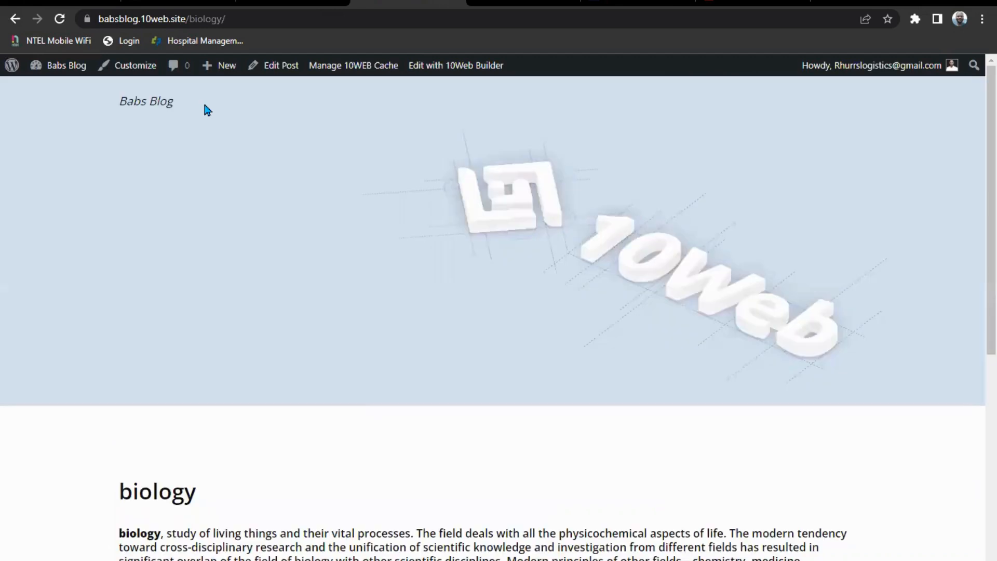
Go back from the live biology post to the site administration and show the list of all pages
left_click(16, 18)
left_click(335, 6)
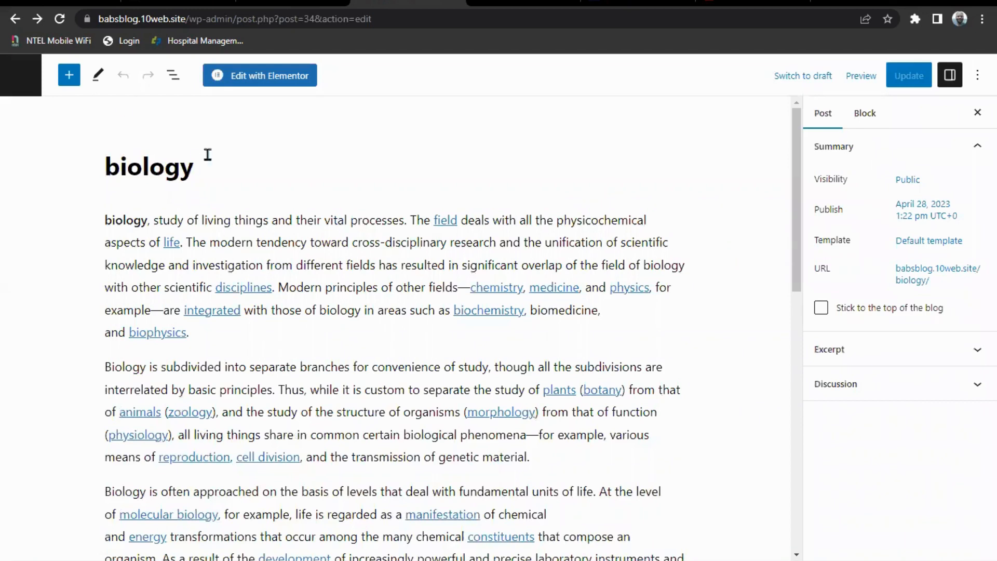
left_click(15, 19)
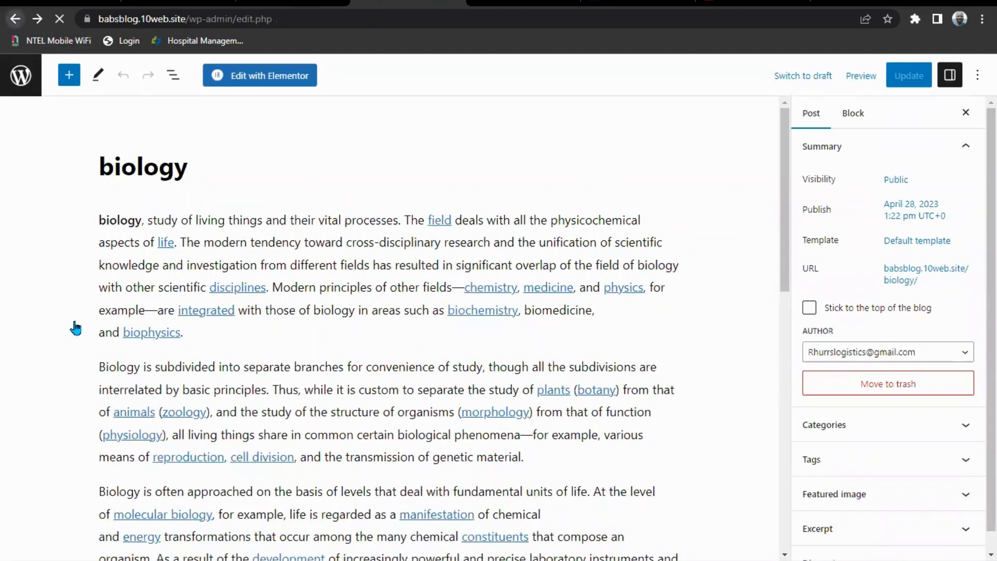
mouse_move(39, 294)
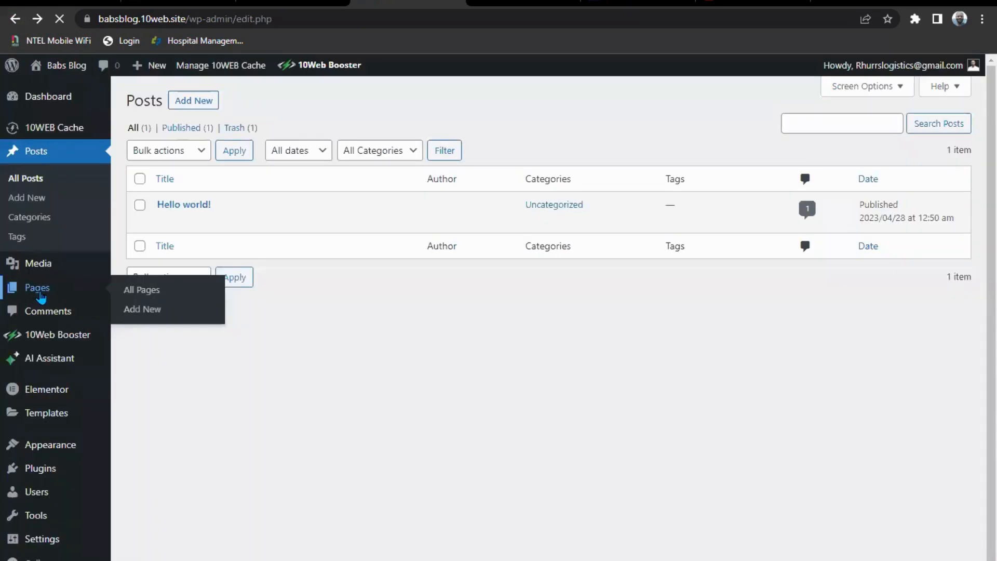
left_click(143, 311)
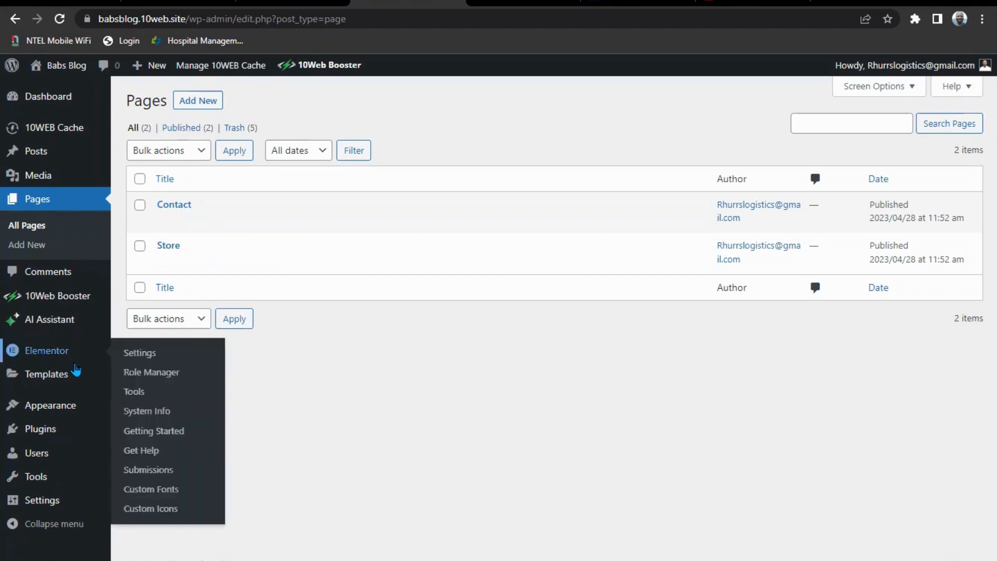
mouse_move(92, 404)
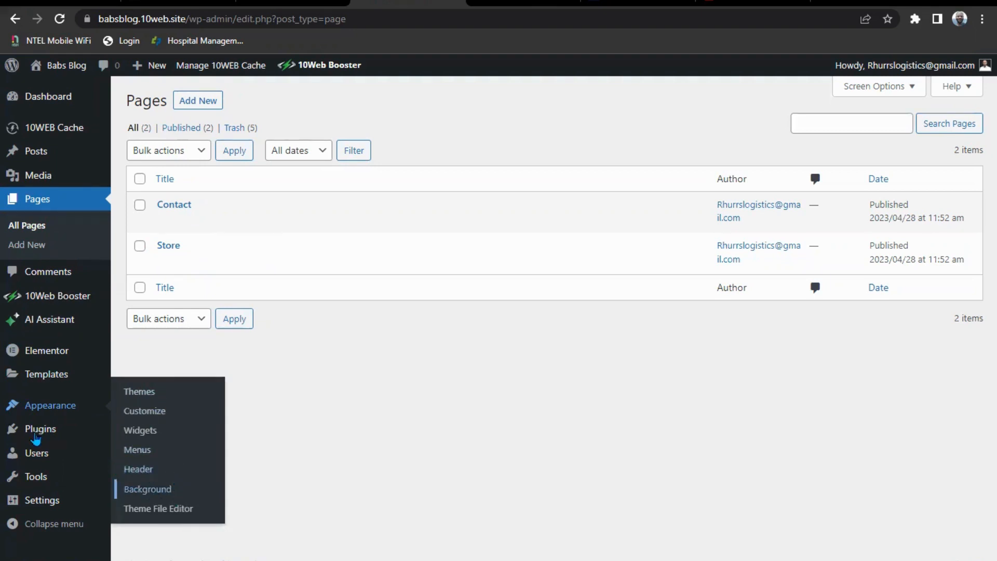
mouse_move(36, 436)
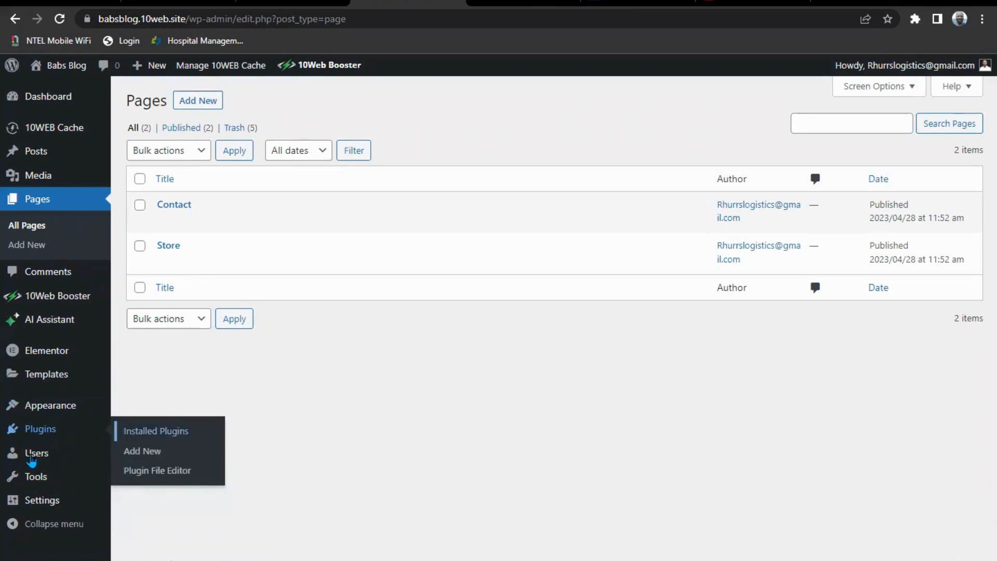
mouse_move(42, 474)
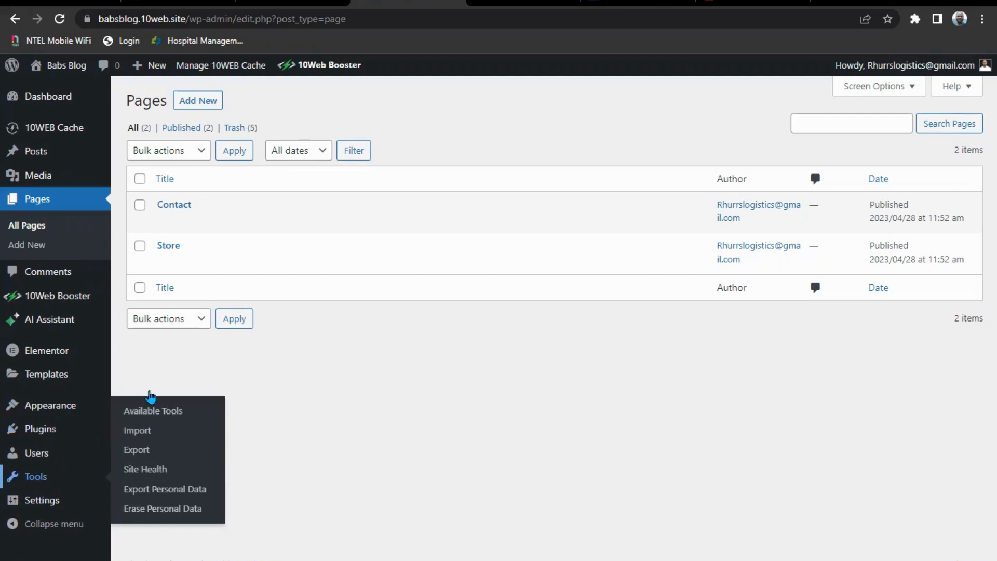
mouse_move(42, 500)
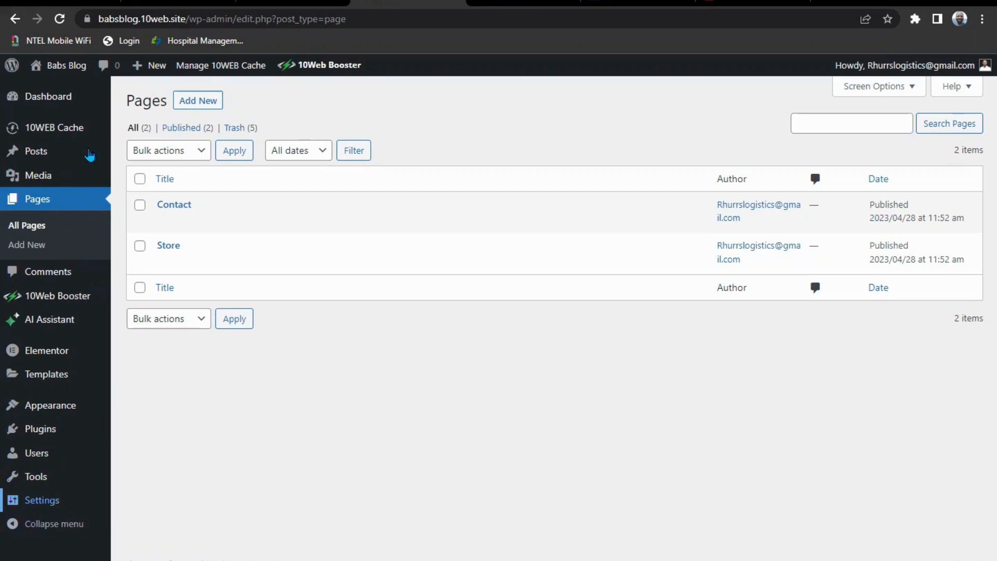
mouse_move(82, 149)
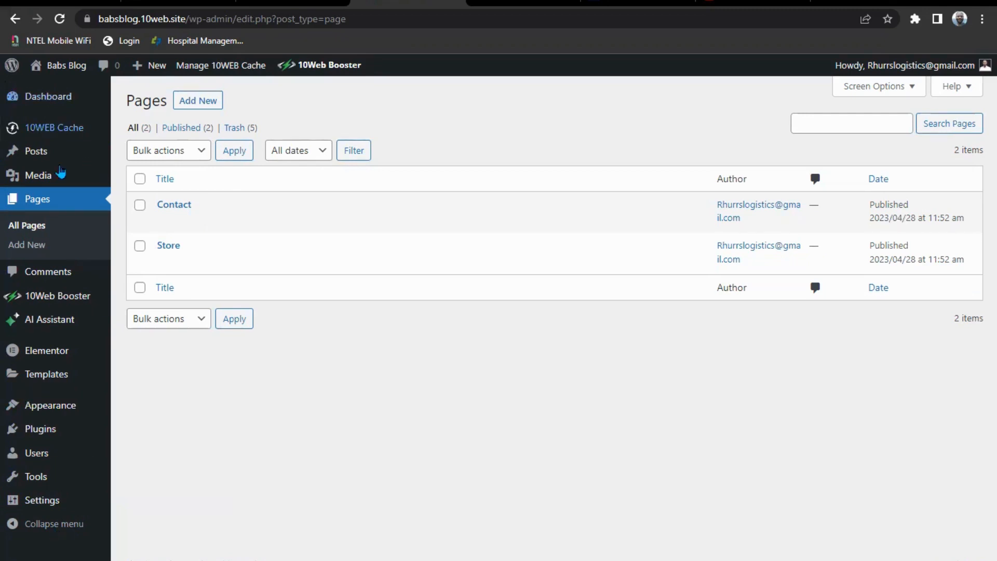
Visit the live Babs Blog home page and look over the posts listed there
mouse_move(48, 107)
mouse_move(61, 65)
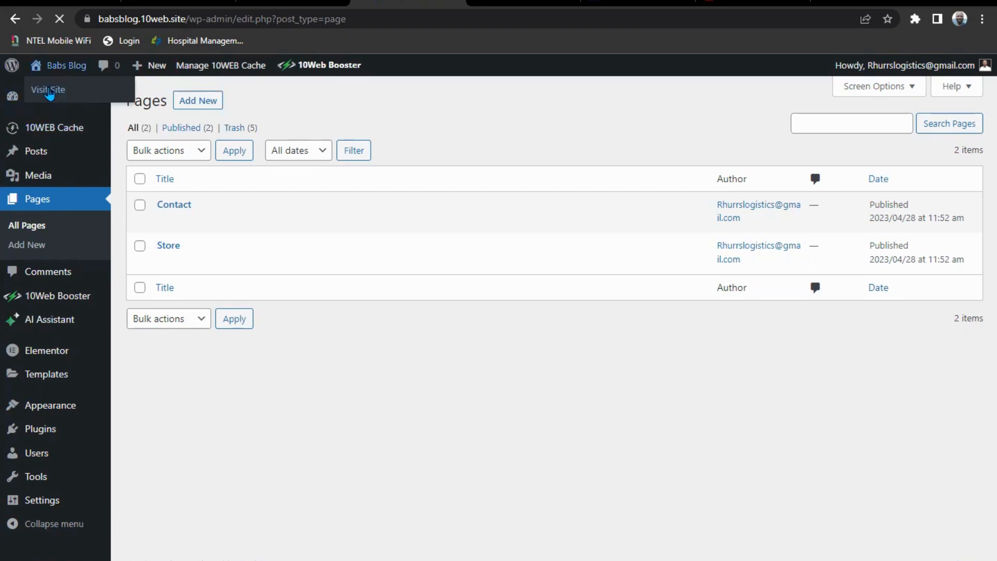
scroll(283, 261, "down", 4)
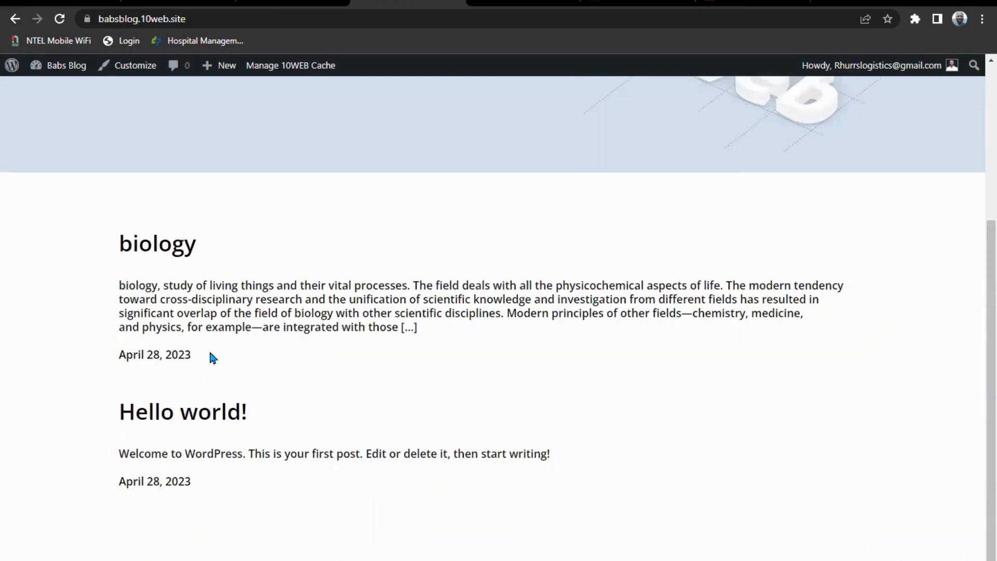
scroll(189, 387, "up", 4)
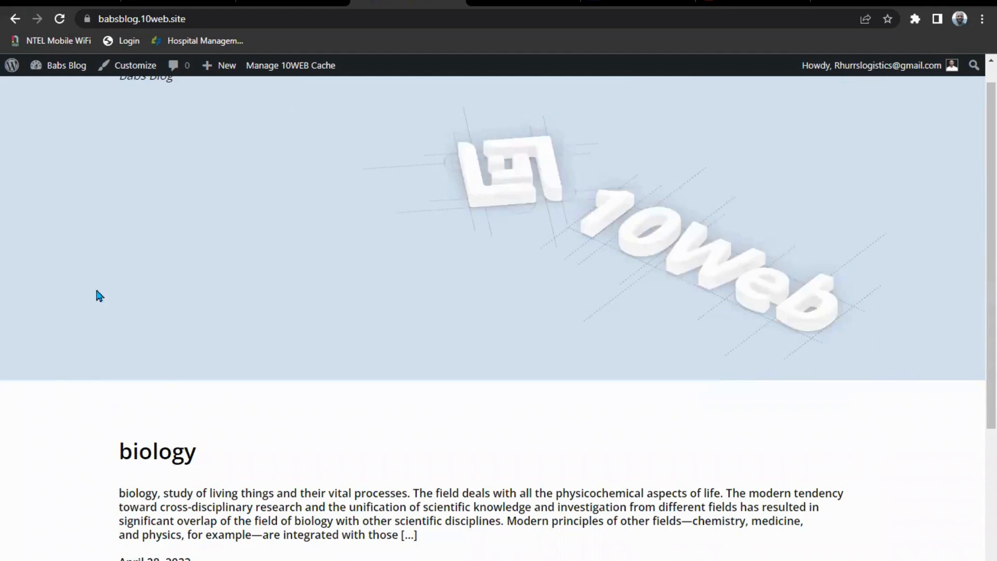
scroll(52, 125, "up", 1)
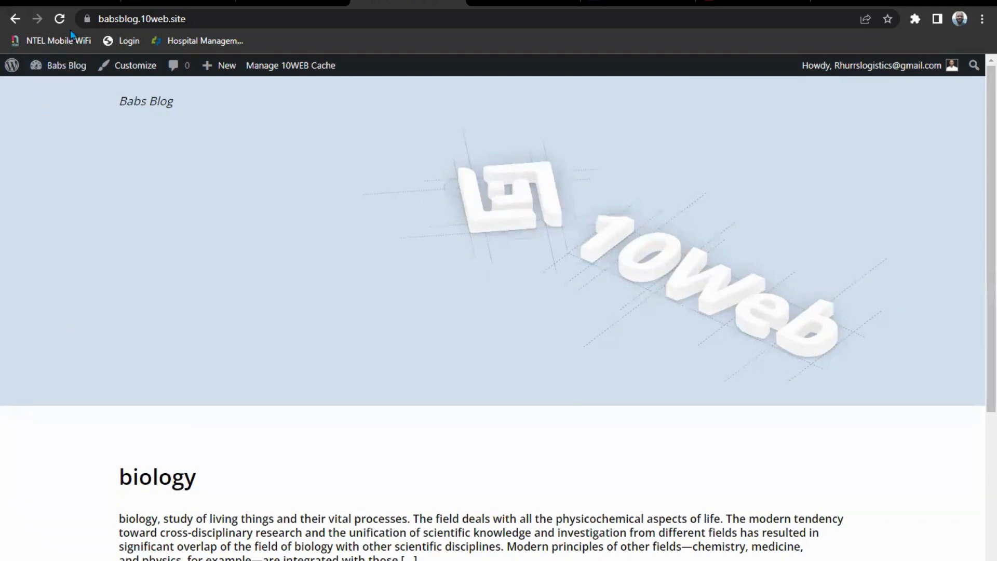
Return to the WordPress dashboard home and review its site health, At a Glance and Activity sections
left_click(13, 21)
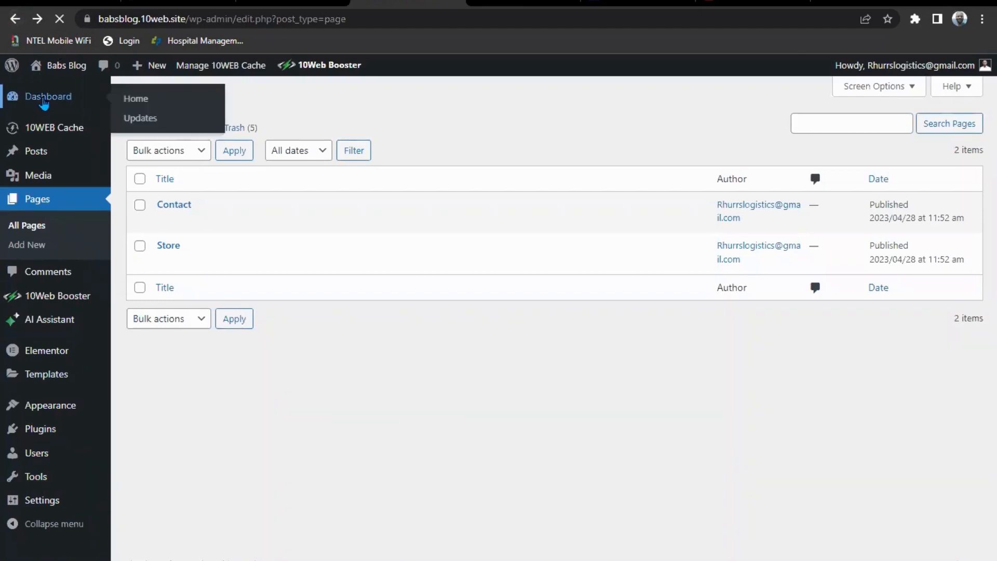
left_click(137, 98)
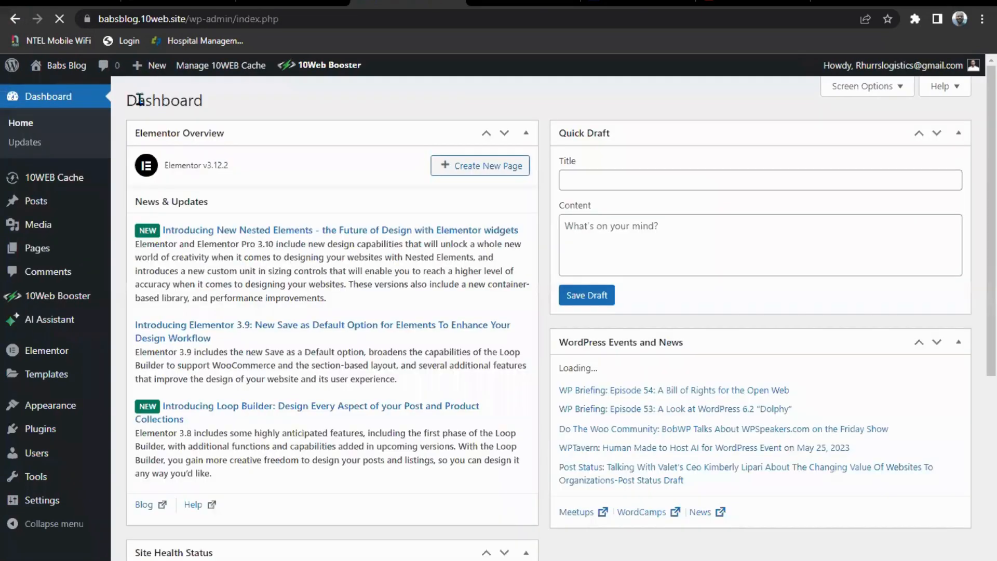
scroll(352, 233, "down", 5)
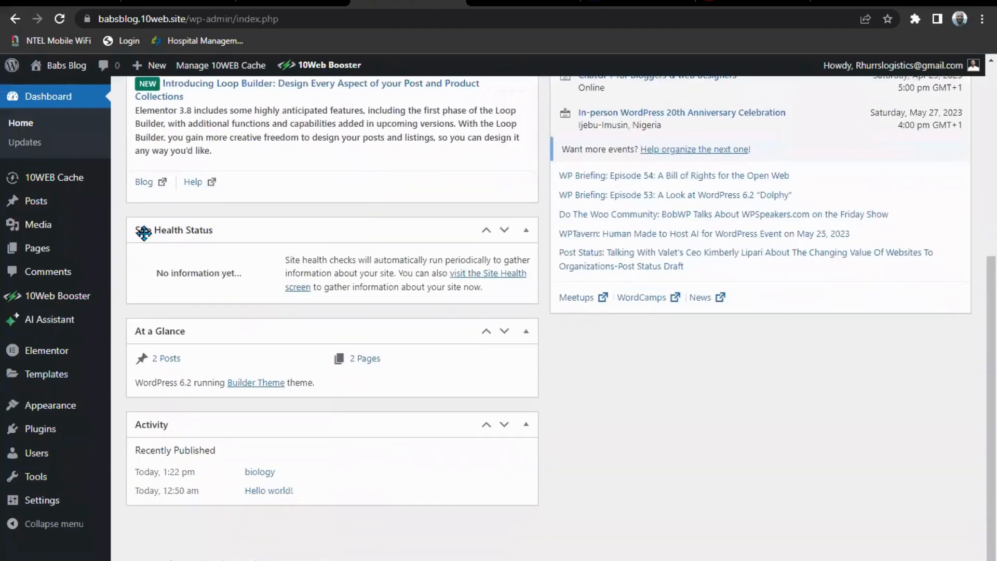
Show the site's 10Web Templates page with its header templates
left_click(37, 378)
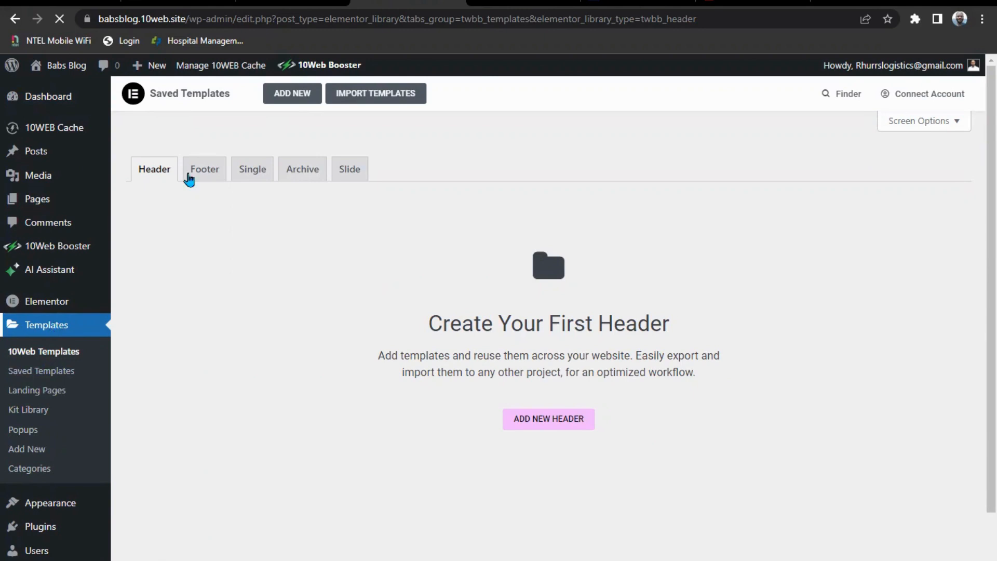
left_click(35, 376)
Activate the installed Twenty Twenty-Two theme for the site
left_click(36, 507)
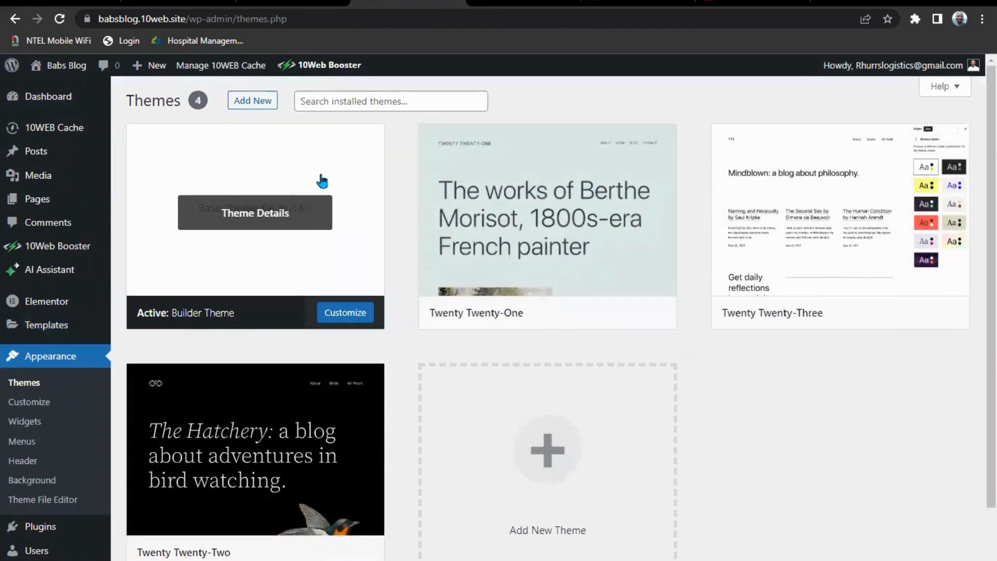
scroll(243, 474, "down", 2)
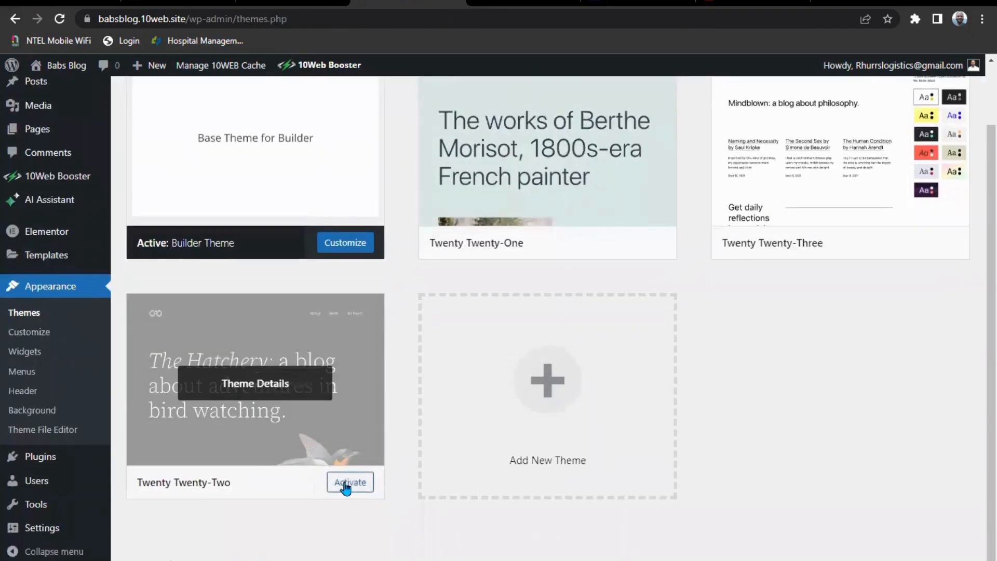
left_click(346, 485)
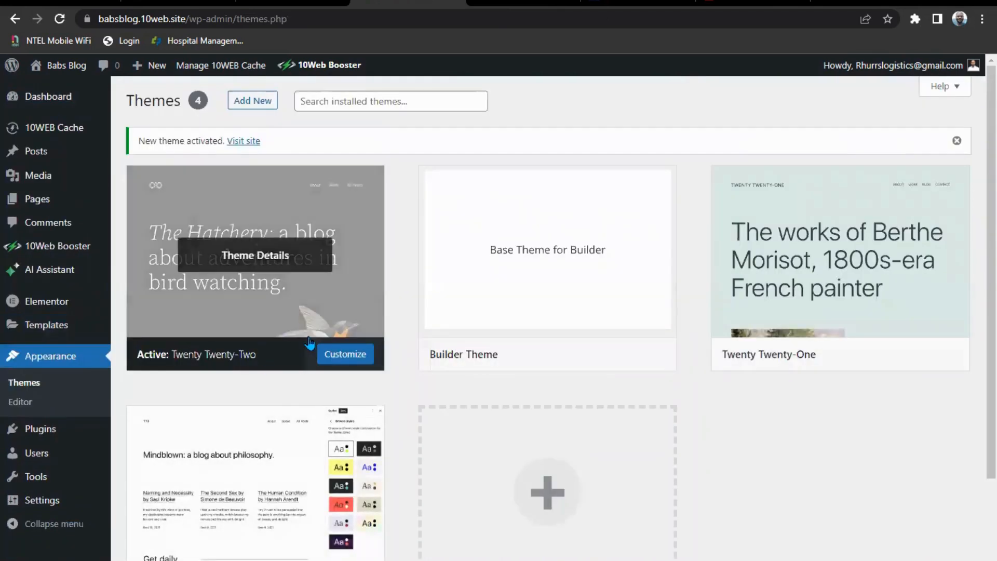
Review the Twenty Twenty-Two theme's details, including its description and tags
left_click(255, 262)
scroll(569, 258, "down", 2)
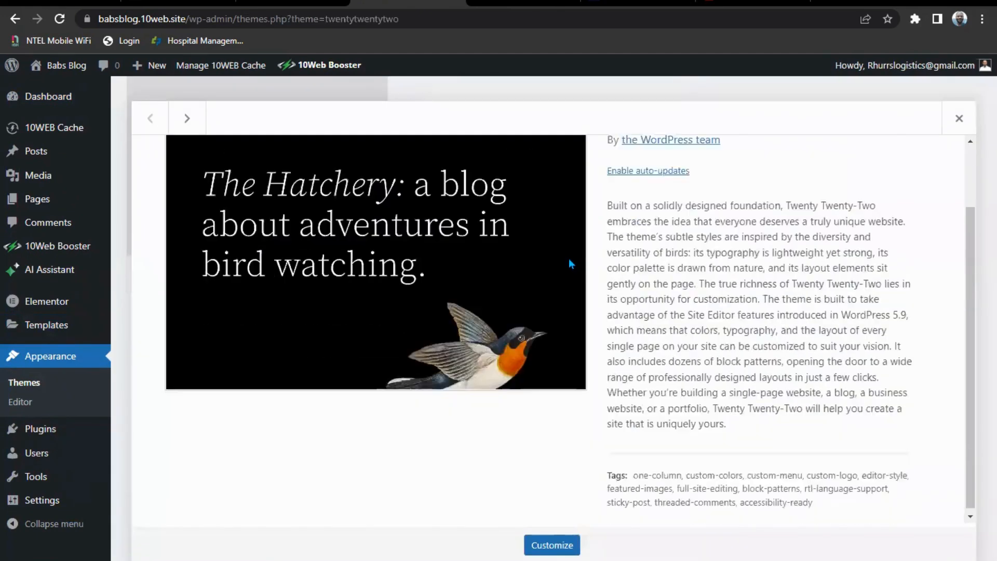
scroll(285, 224, "up", 2)
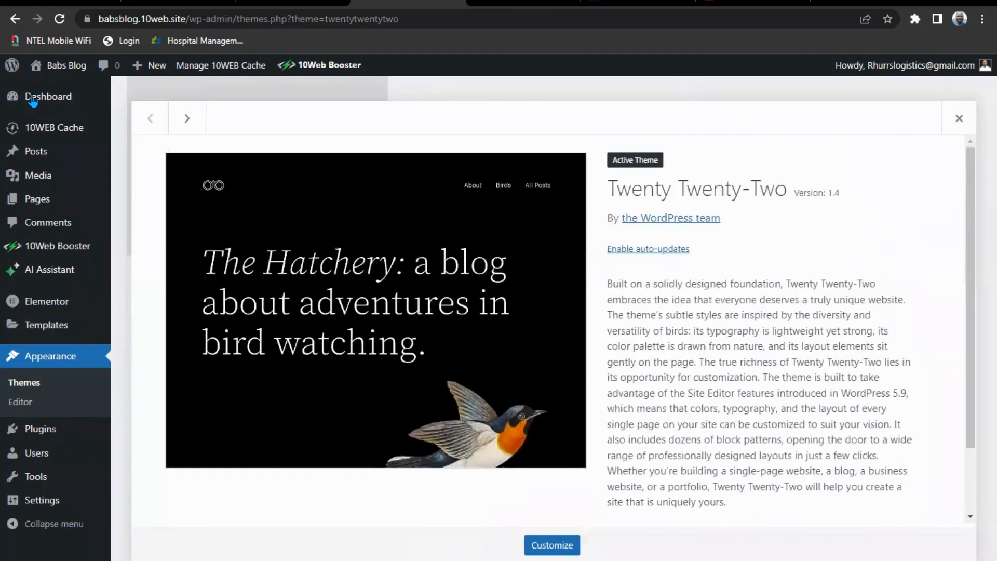
Visit the live Babs Blog site and examine the Twenty Twenty-Two design from the header through the posts to the footer
left_click(48, 91)
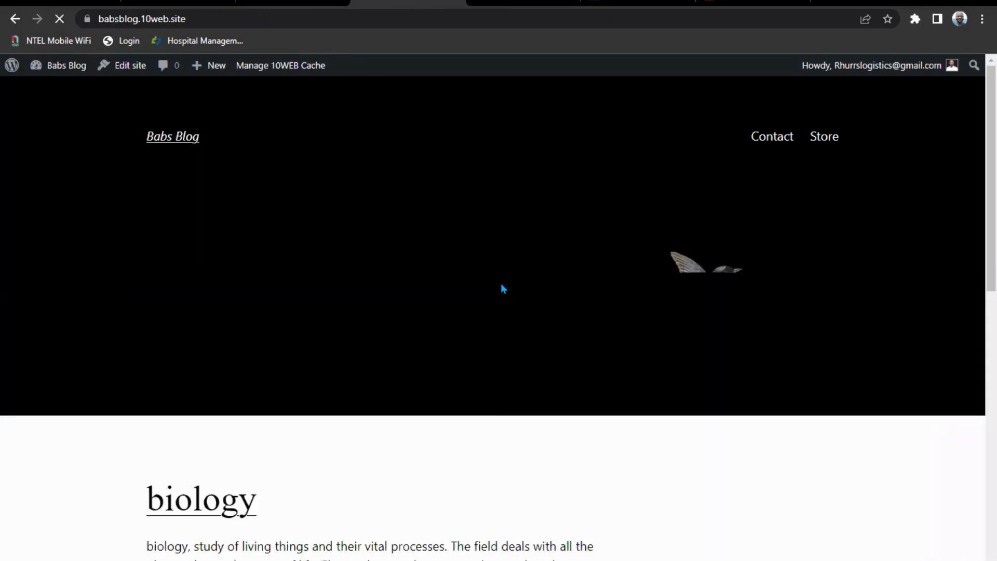
scroll(584, 372, "down", 4)
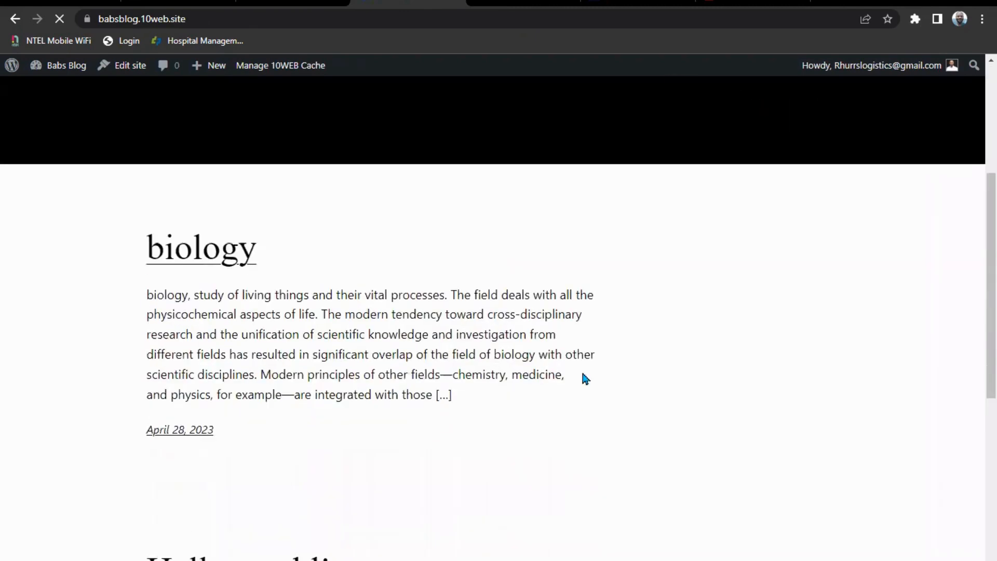
scroll(581, 369, "up", 4)
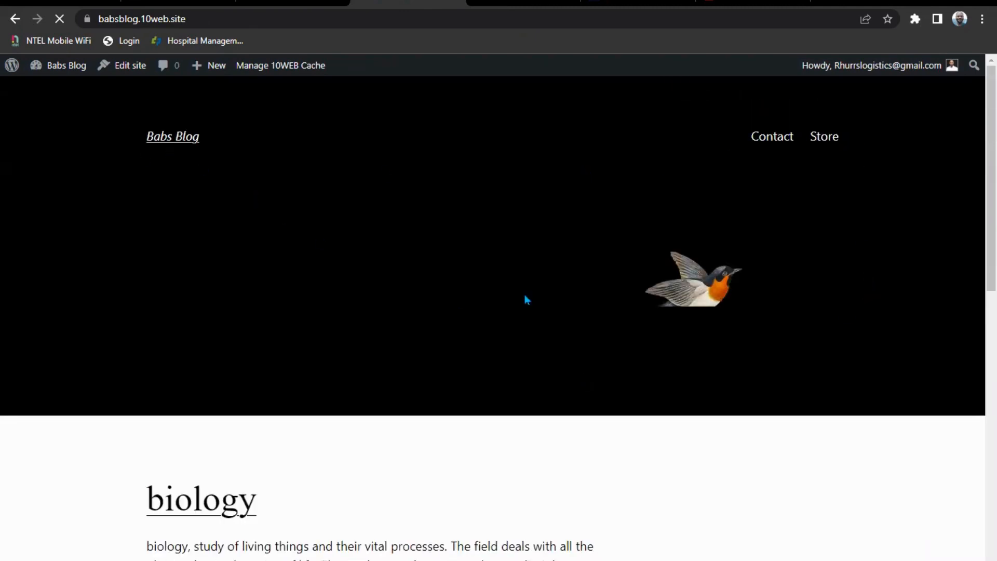
scroll(104, 218, "down", 3)
scroll(106, 218, "up", 3)
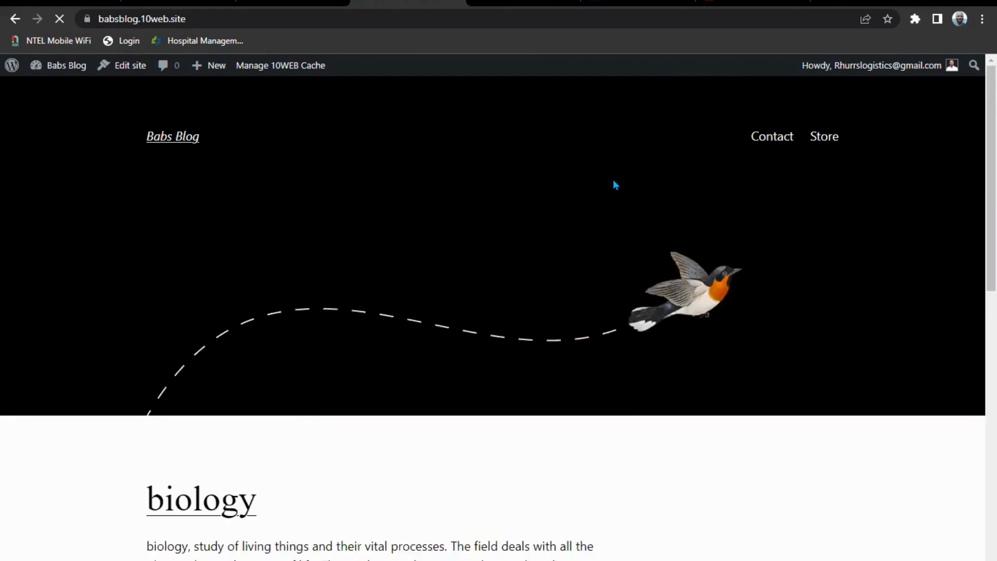
scroll(930, 177, "down", 5)
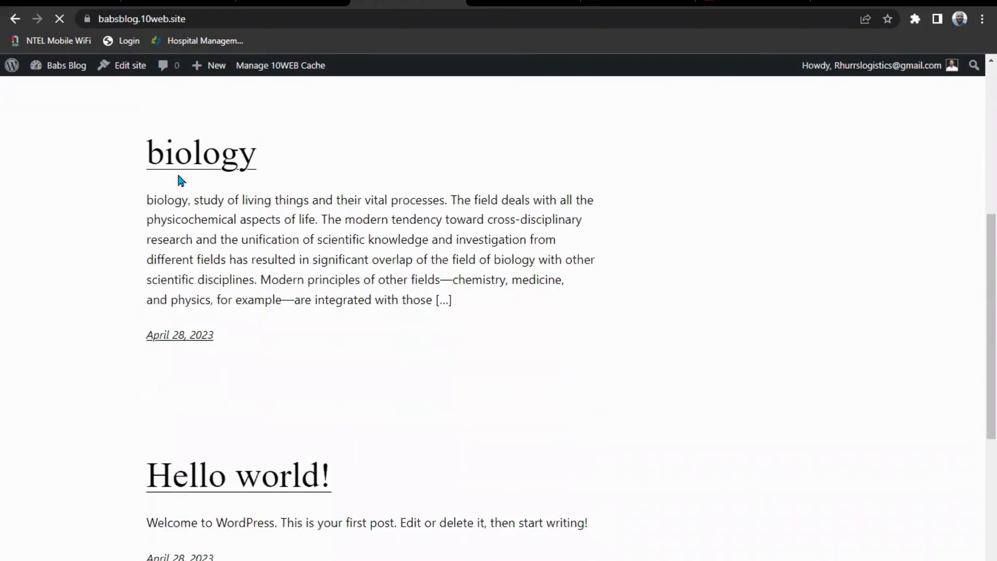
scroll(471, 390, "down", 5)
scroll(471, 389, "up", 5)
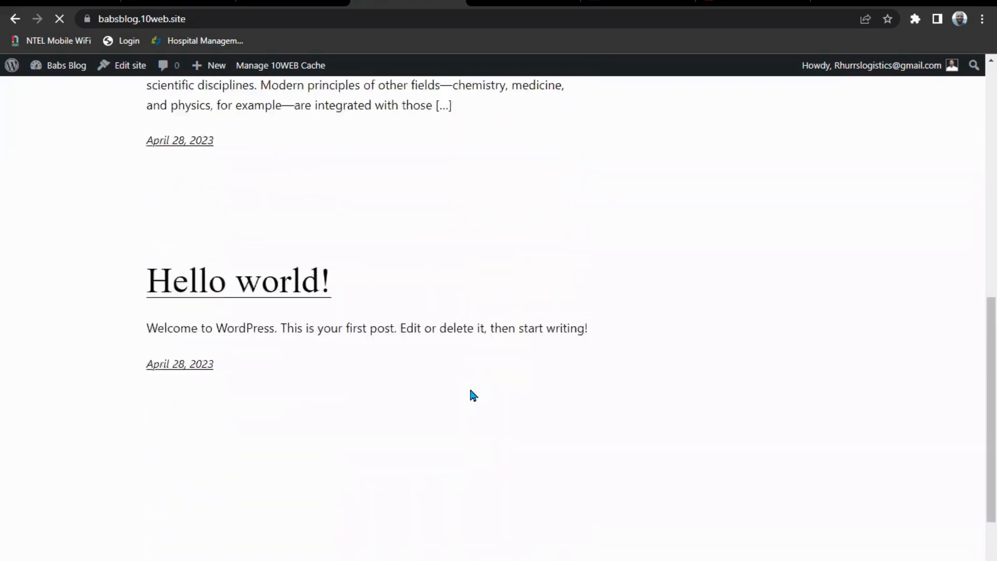
scroll(467, 391, "down", 3)
scroll(267, 409, "down", 2)
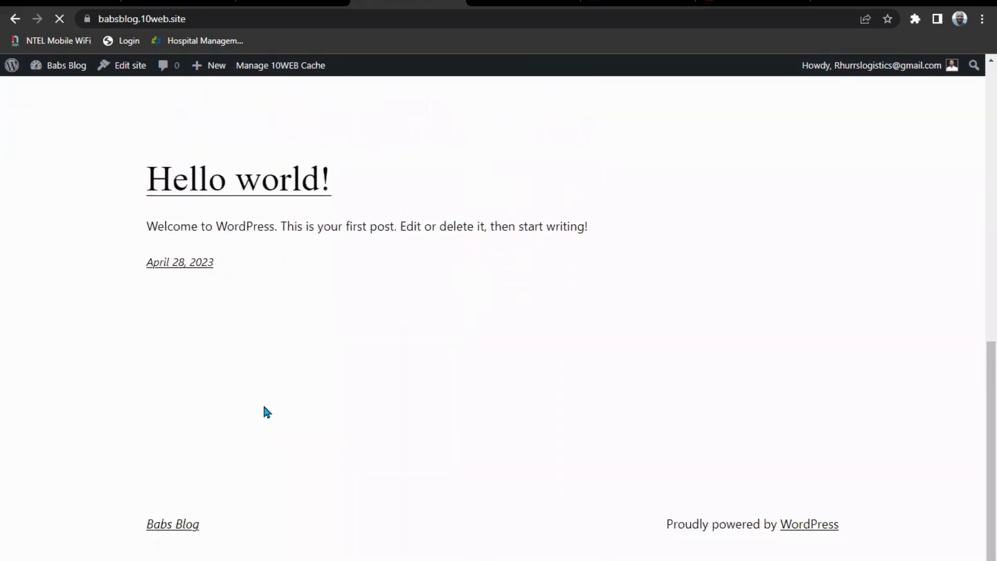
scroll(84, 231, "up", 6)
scroll(57, 156, "up", 4)
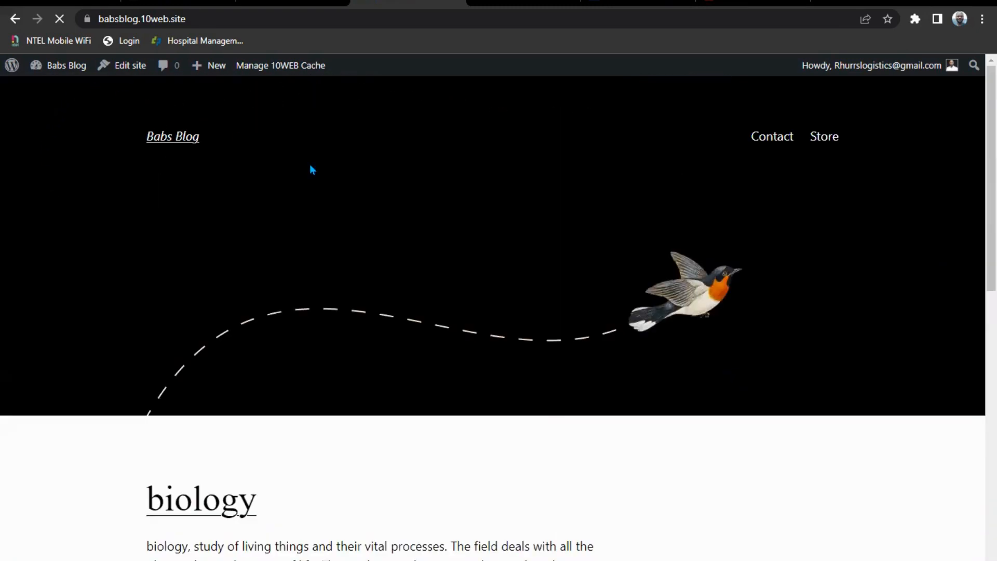
Switch to the 10Web dashboard, show the list of all websites and check the PageSpeed score details of Babs Blog
left_click(296, 4)
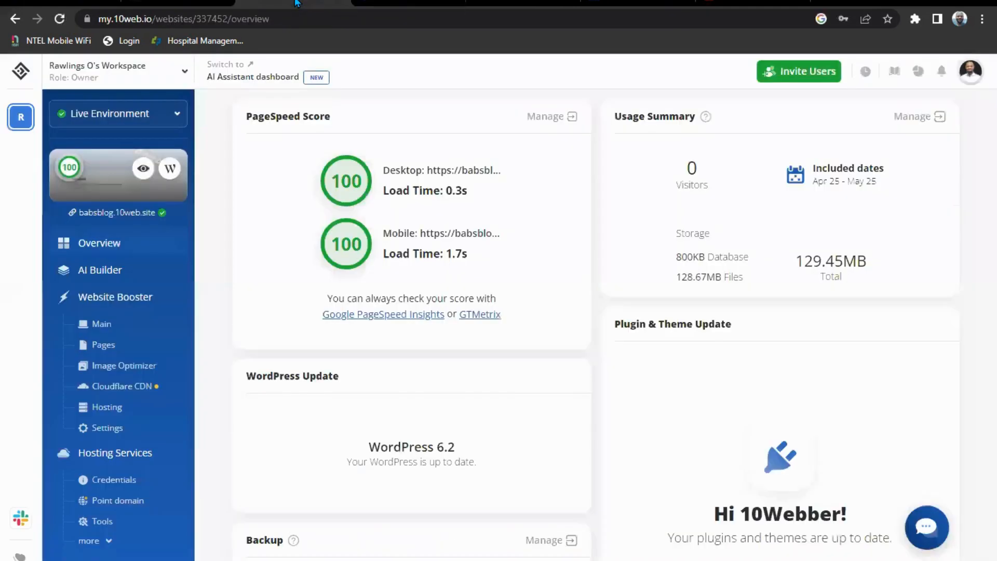
left_click(96, 73)
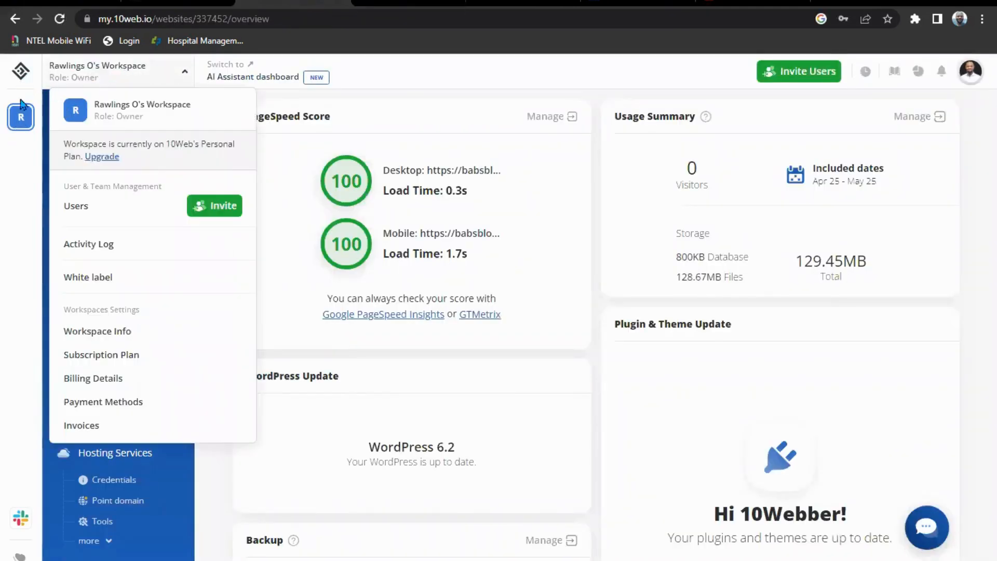
left_click(20, 75)
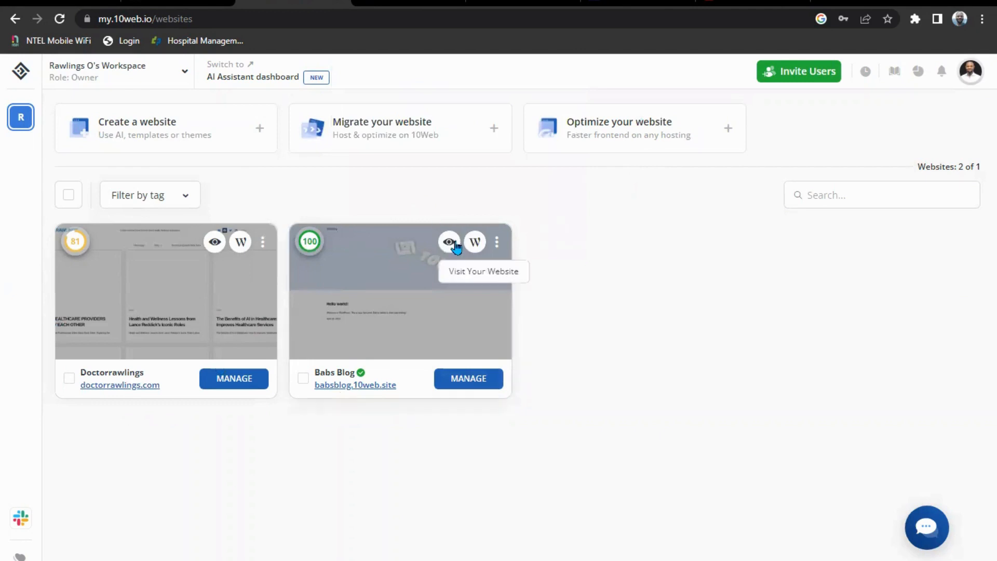
mouse_move(304, 240)
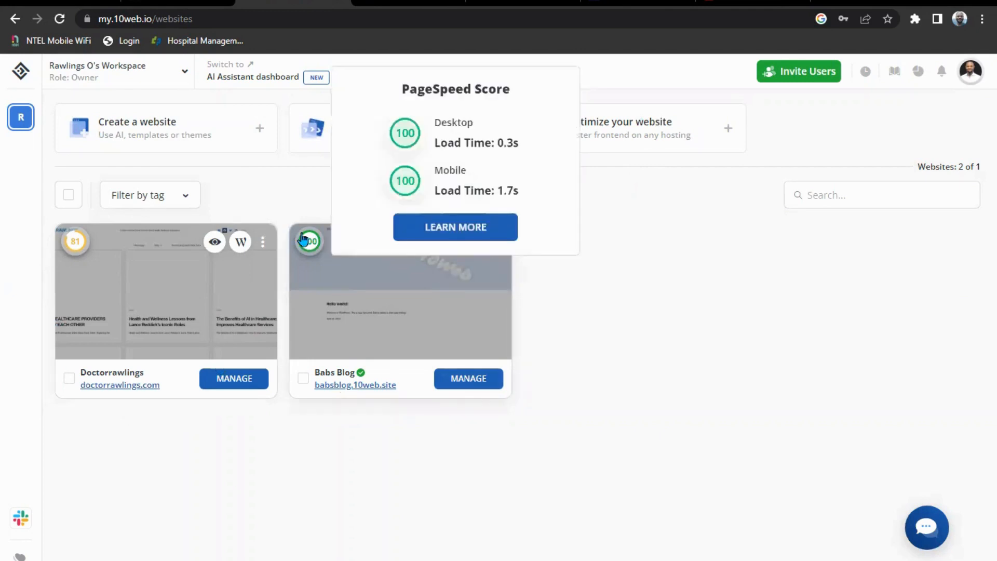